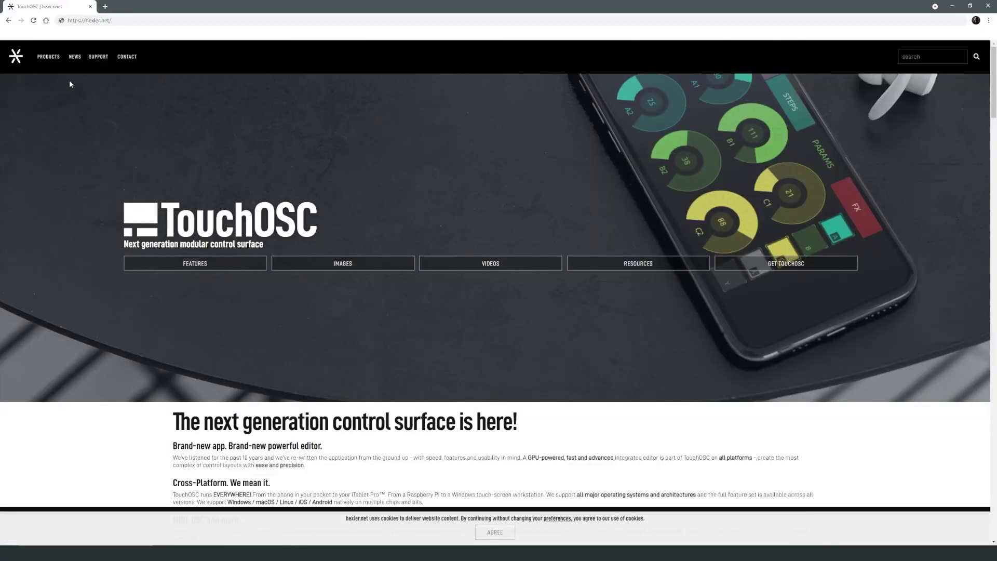
# Go from hexler.net Products to the TouchOSC page and scroll to Resources > TouchOSC Bridge
pyautogui.click(131, 18)
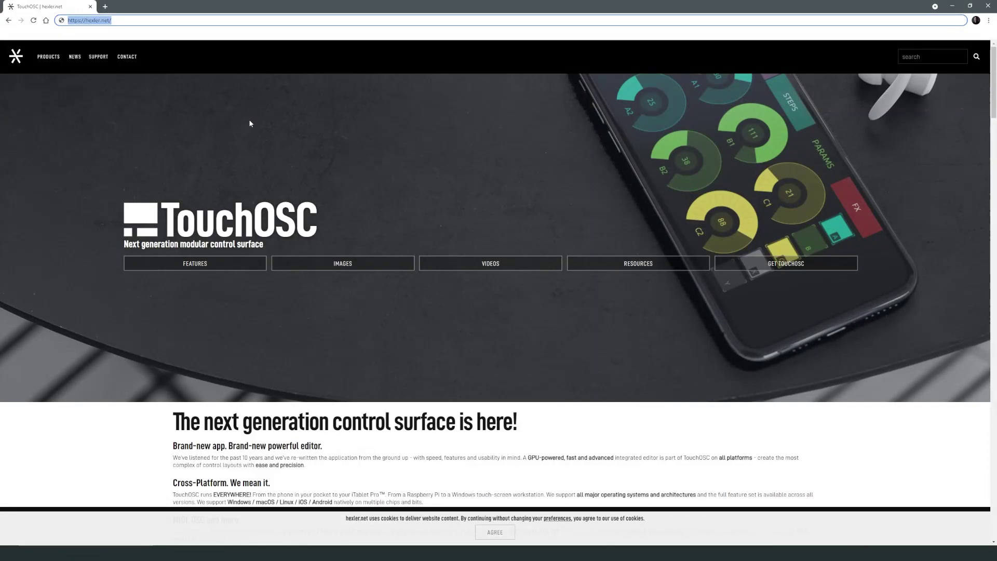
pyautogui.click(52, 55)
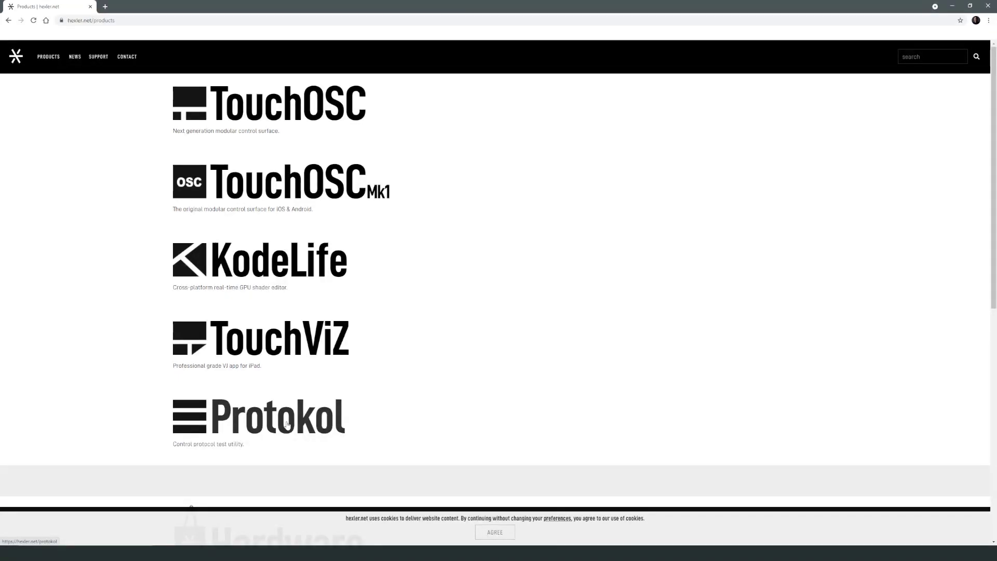
pyautogui.click(325, 113)
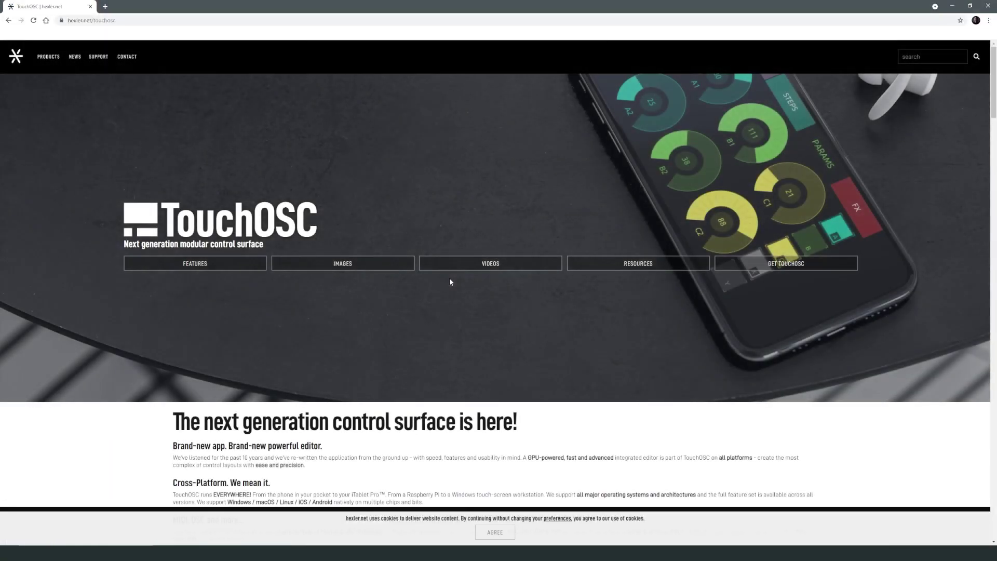
pyautogui.scroll(-10, 450, 278)
pyautogui.scroll(-20, 450, 281)
pyautogui.scroll(7, 450, 281)
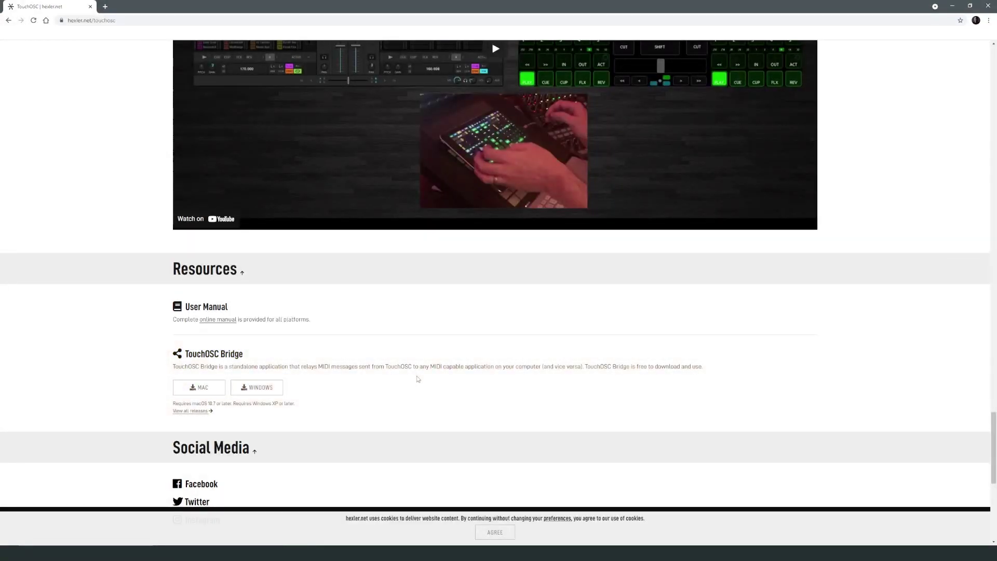
pyautogui.scroll(6, 410, 381)
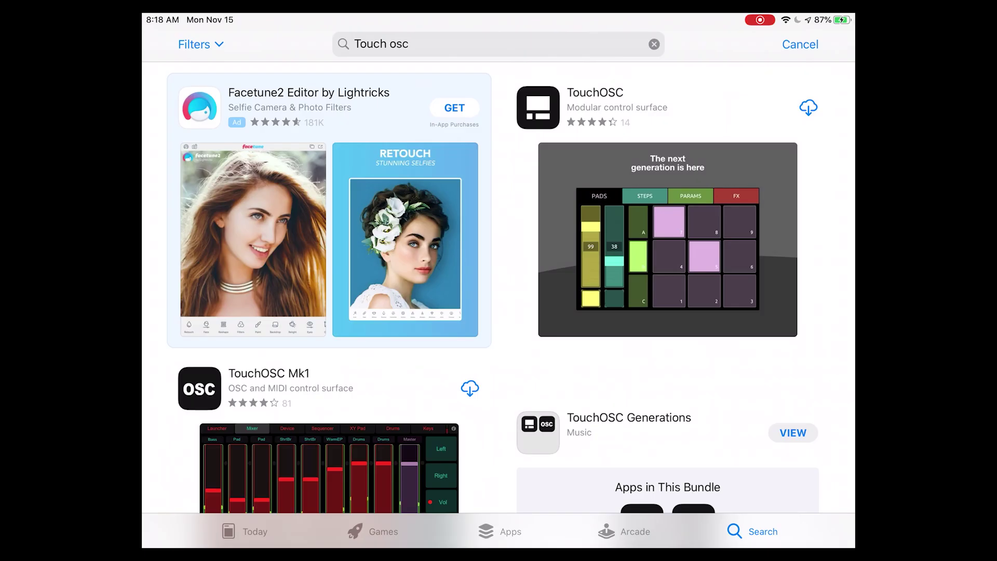
pyautogui.scroll(-5, 499, 286)
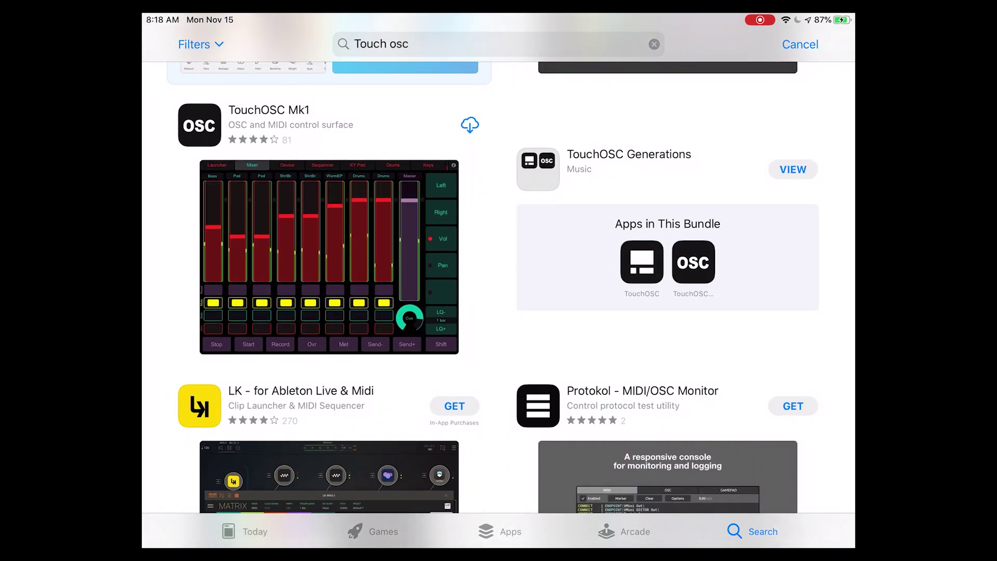
# Open the TouchOSC Generations bundle in the App Store and download the TouchOSC app
pyautogui.click(629, 161)
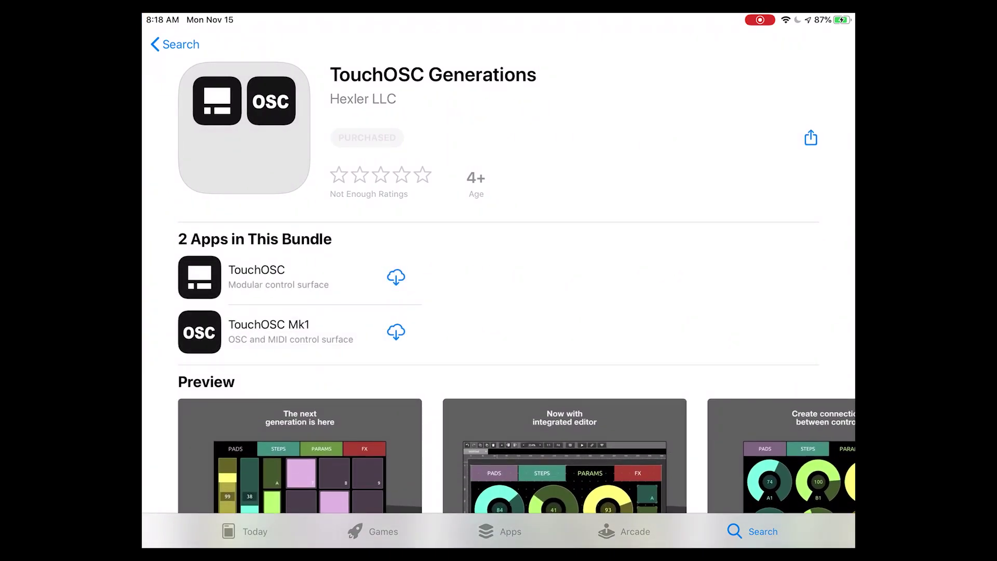
pyautogui.scroll(-2, 499, 281)
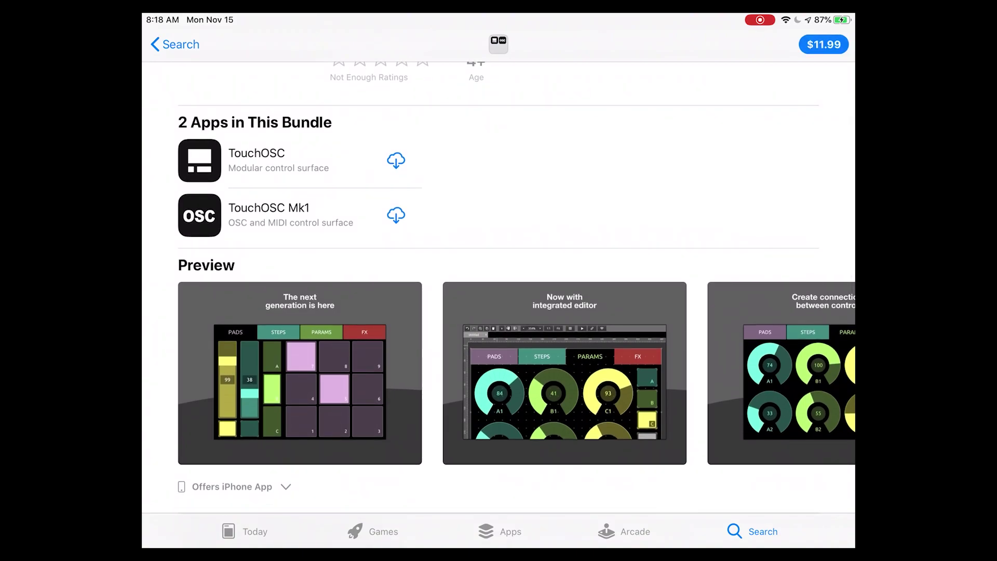
pyautogui.click(396, 160)
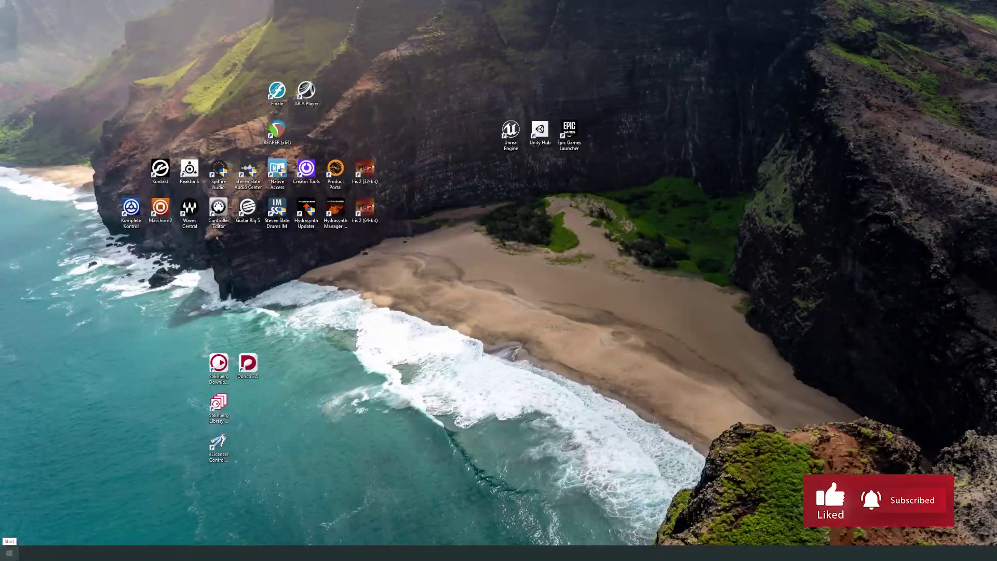
# Search the Start menu for 'brid' and launch TouchOSC Bridge
pyautogui.click(9, 553)
pyautogui.write('brid')
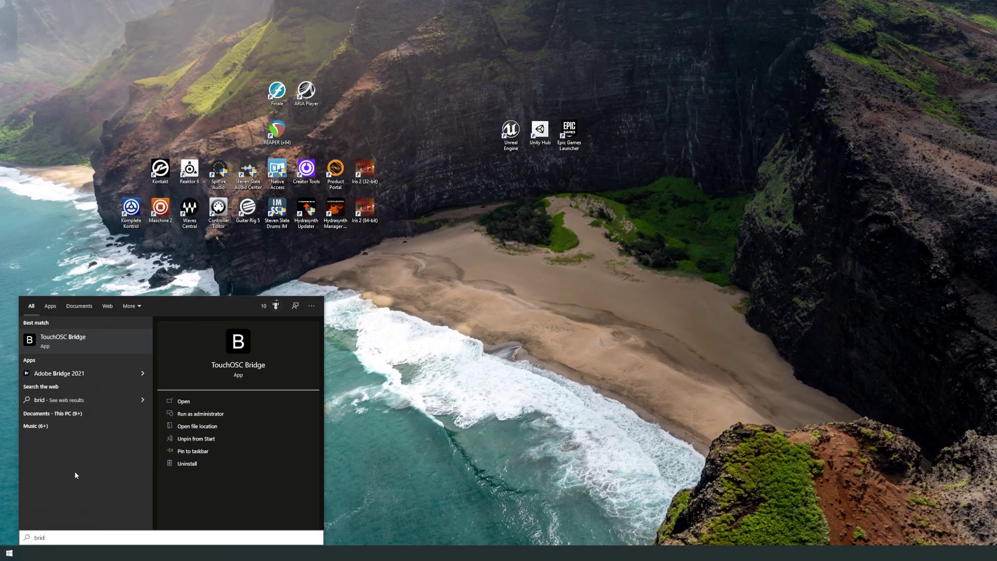
pyautogui.click(102, 342)
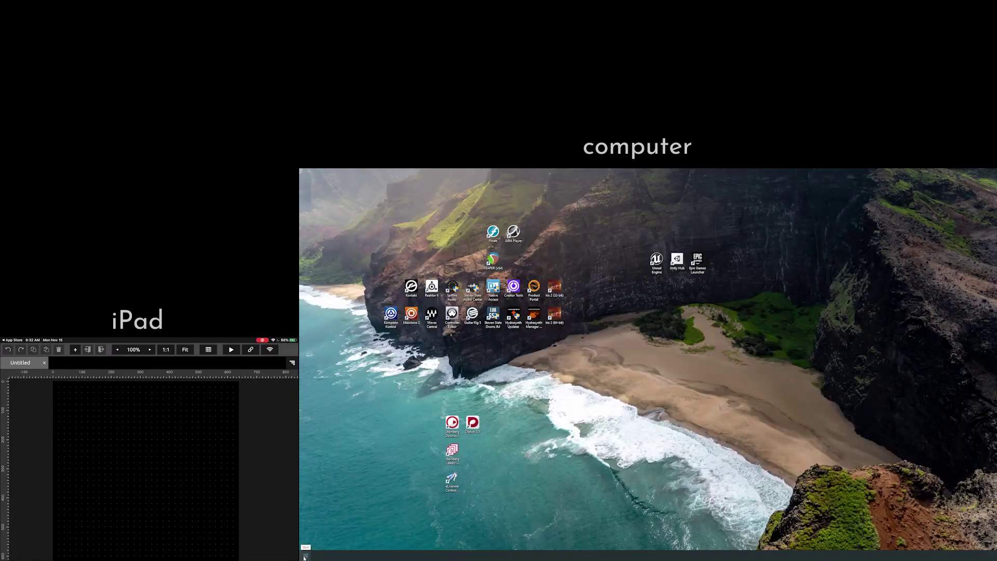
# Launch the TouchOSC desktop editor from Start and dismiss the Unregistered Copy notice
pyautogui.click(304, 556)
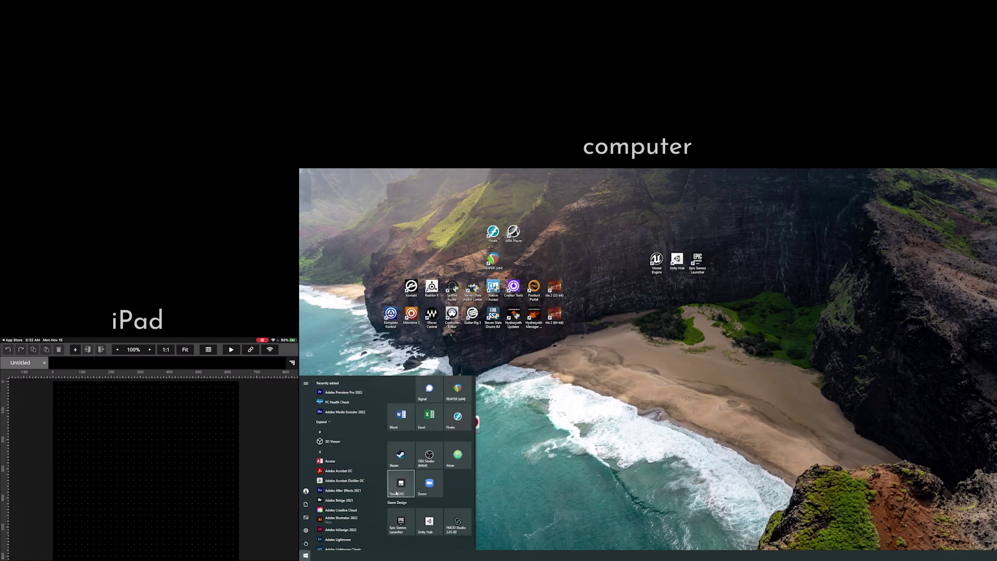
pyautogui.click(396, 493)
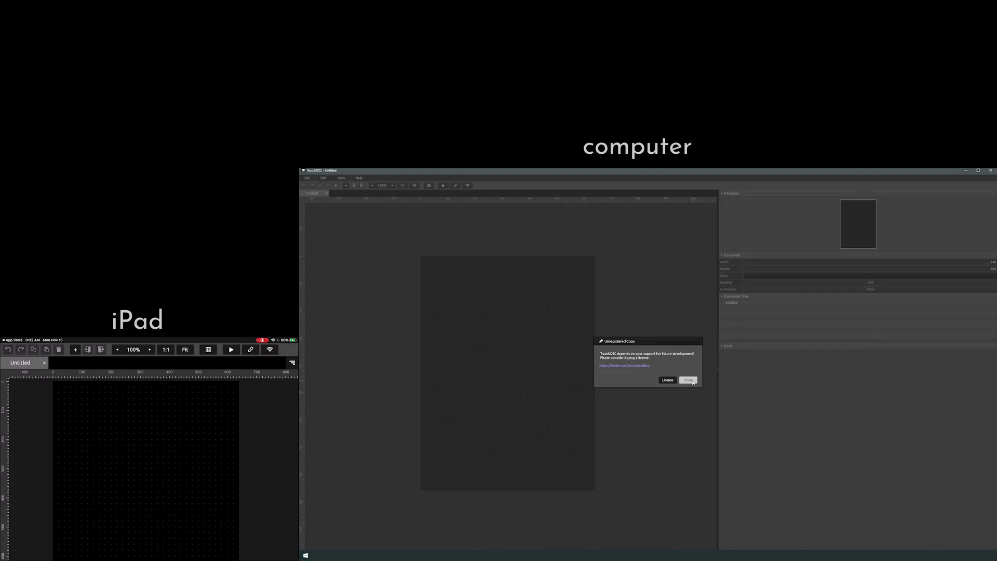
pyautogui.click(689, 380)
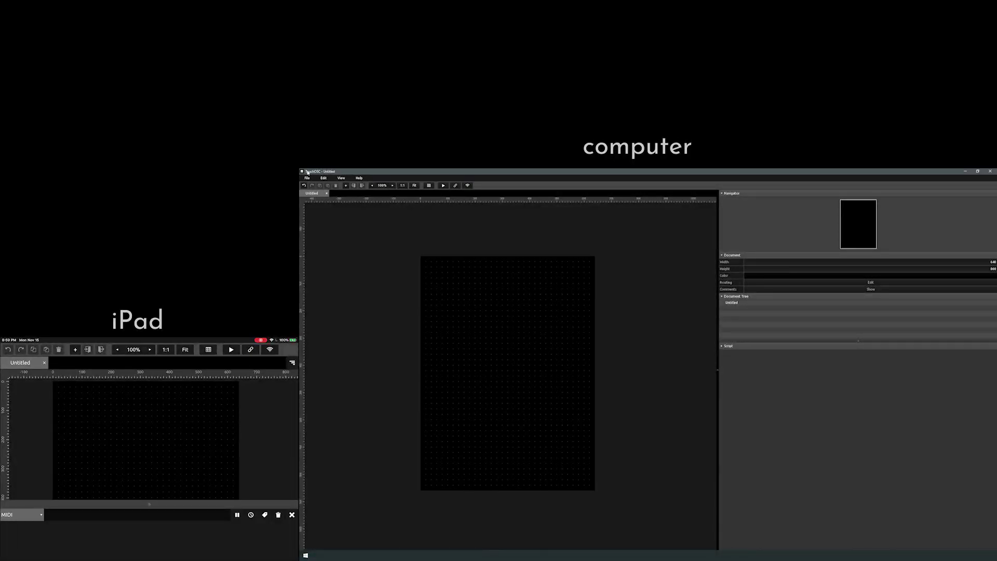
pyautogui.click(307, 178)
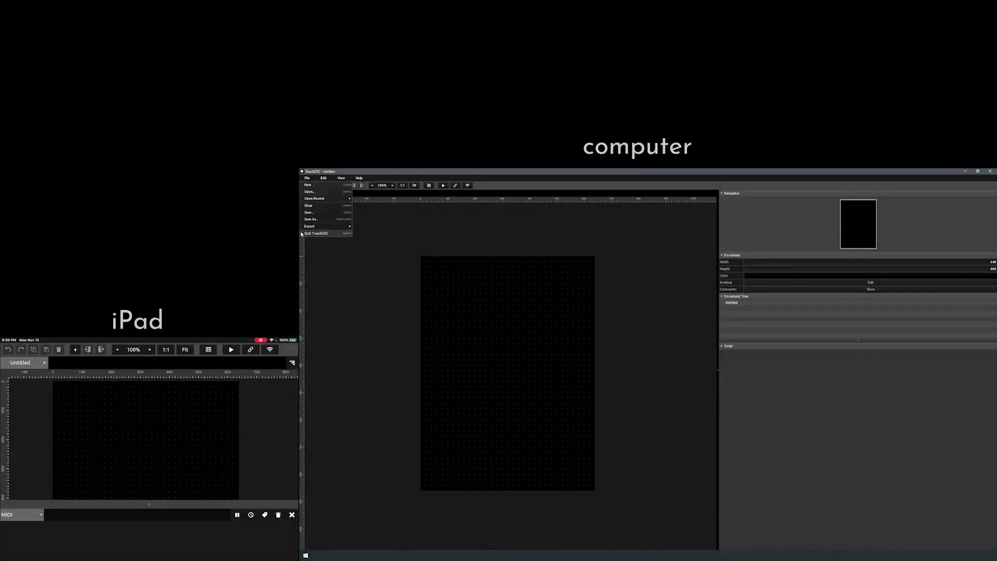
pyautogui.moveTo(324, 178)
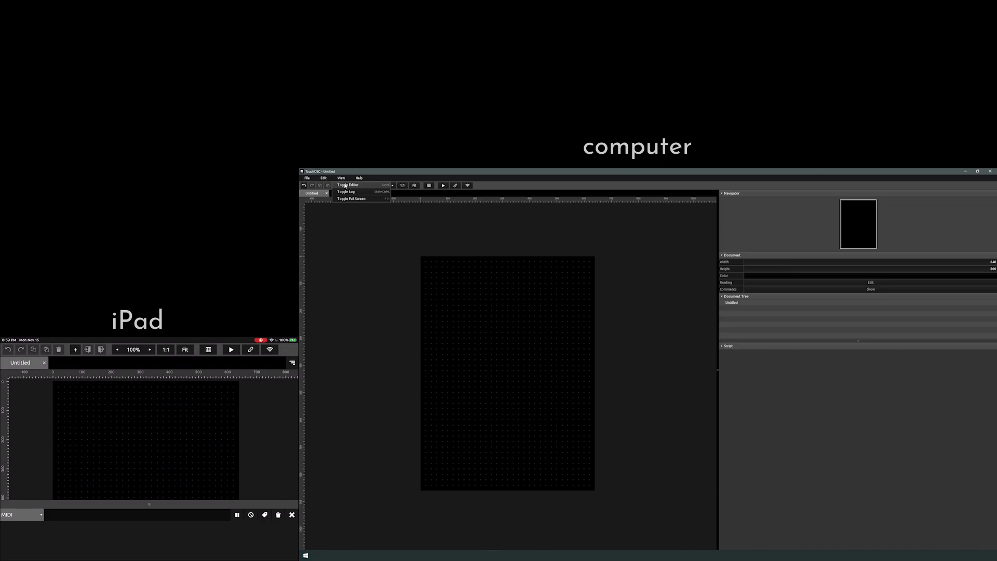
pyautogui.click(345, 185)
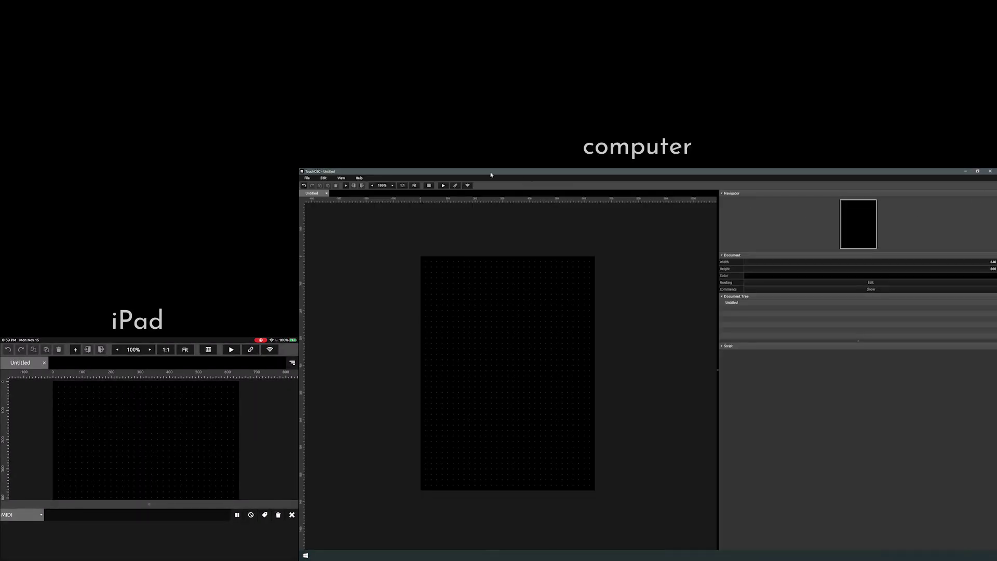
pyautogui.click(358, 177)
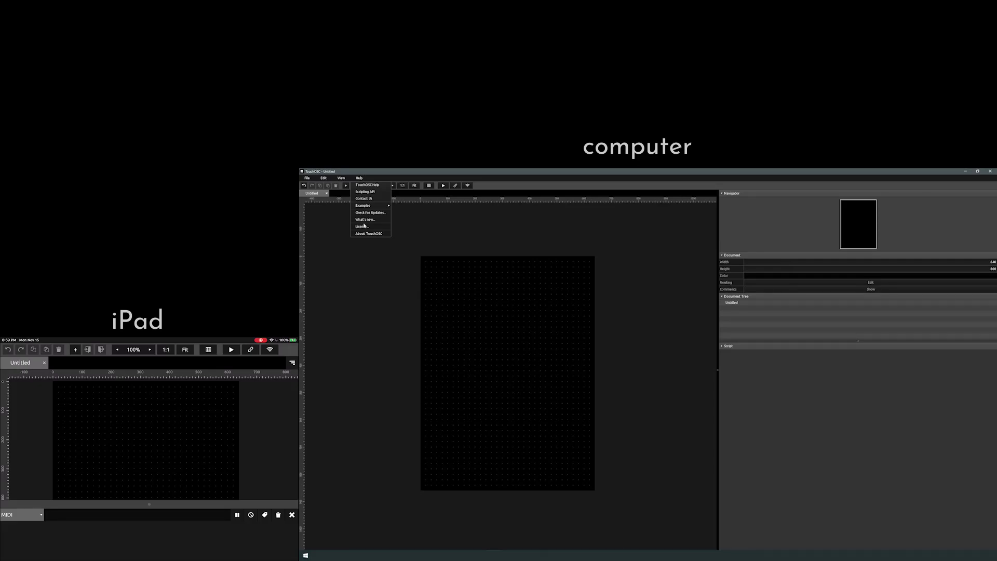
pyautogui.click(550, 182)
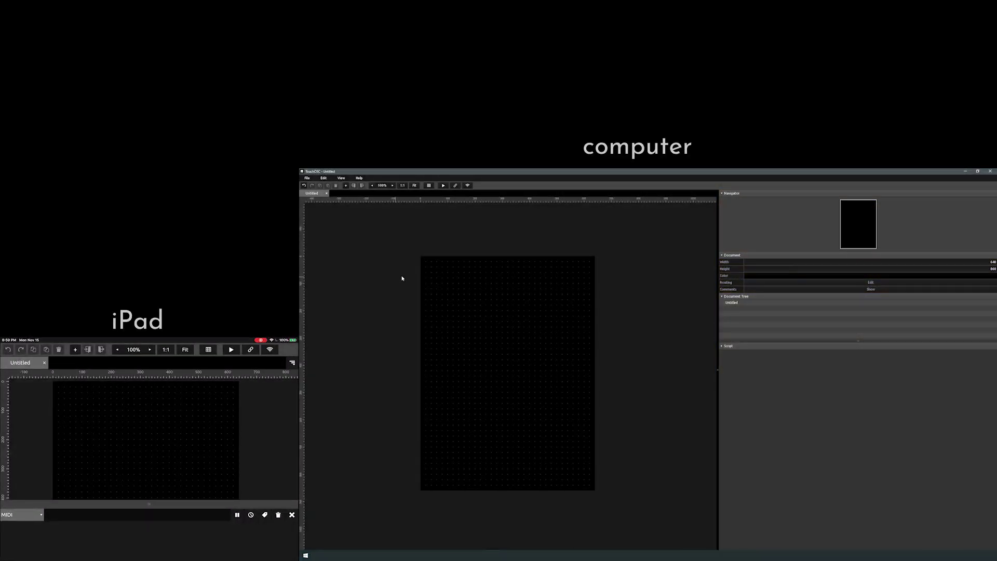
# Add button1 and a box, dragging the box onto the button near the top-left
pyautogui.rightClick(426, 274)
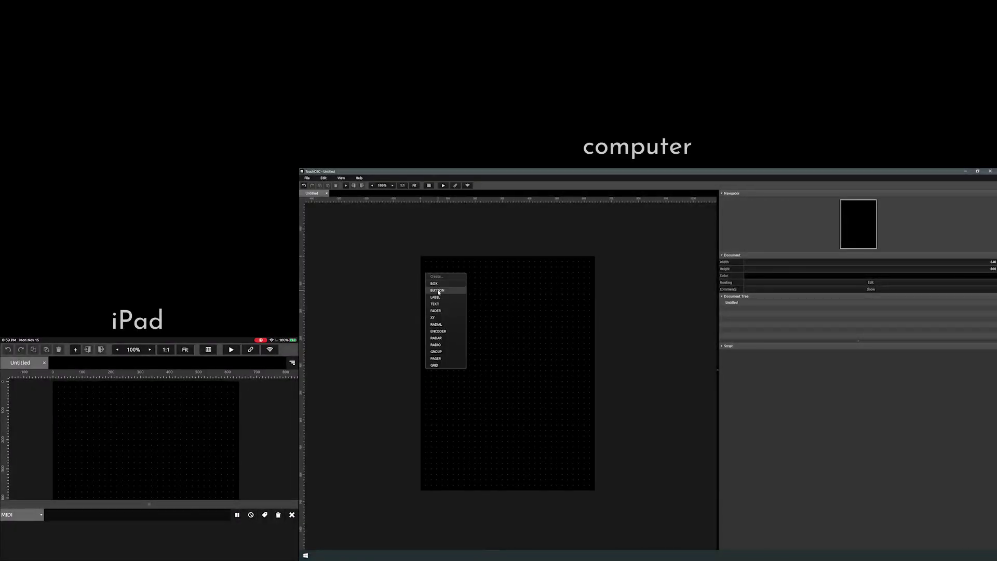
pyautogui.click(438, 290)
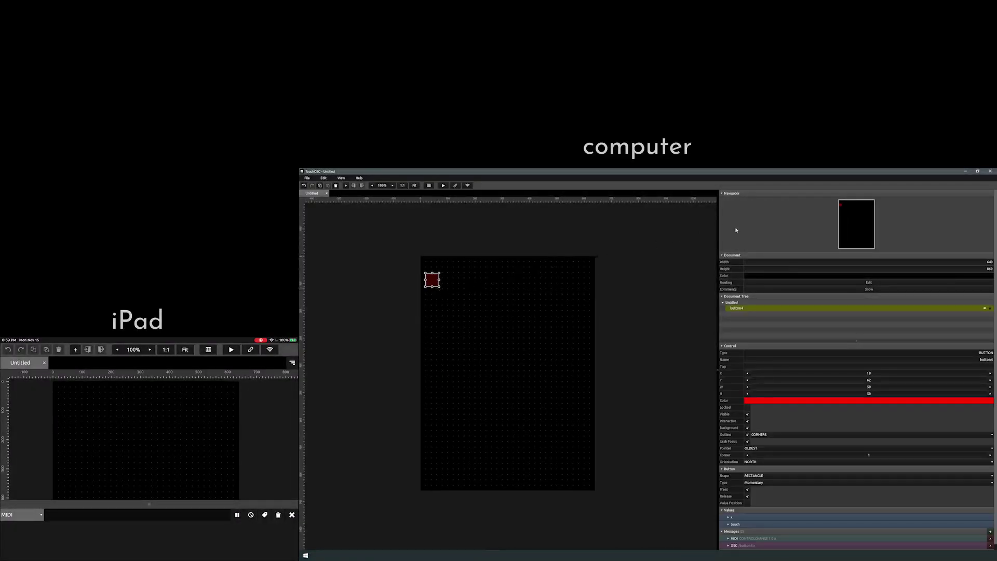
pyautogui.rightClick(448, 269)
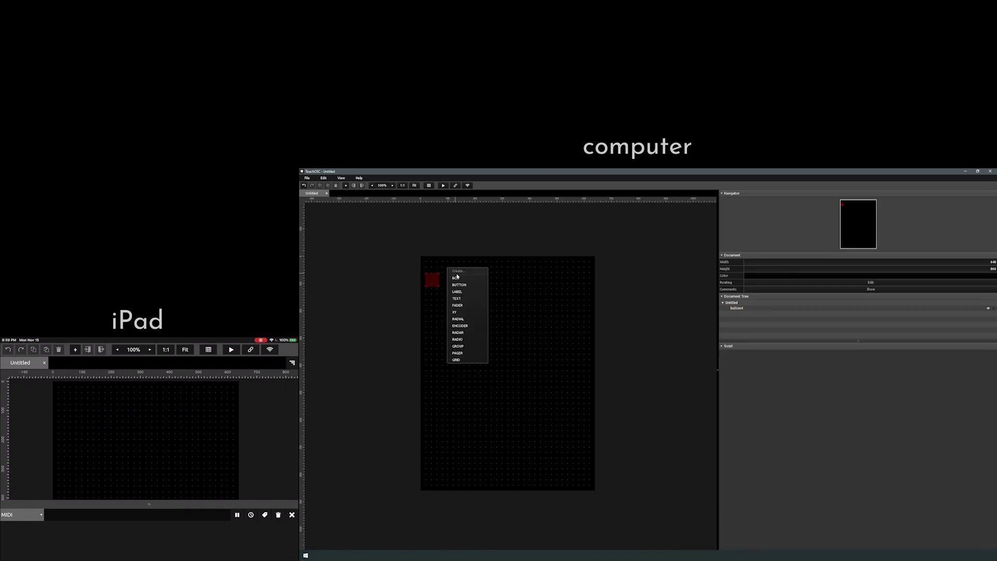
pyautogui.click(456, 278)
pyautogui.moveTo(452, 281); pyautogui.dragTo(436, 290)
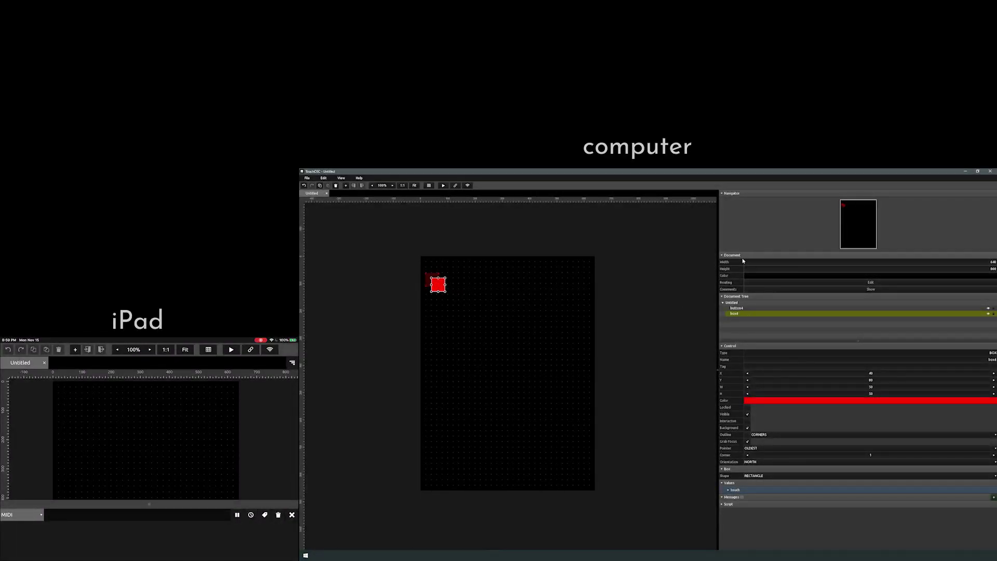
pyautogui.click(560, 289)
pyautogui.click(429, 282)
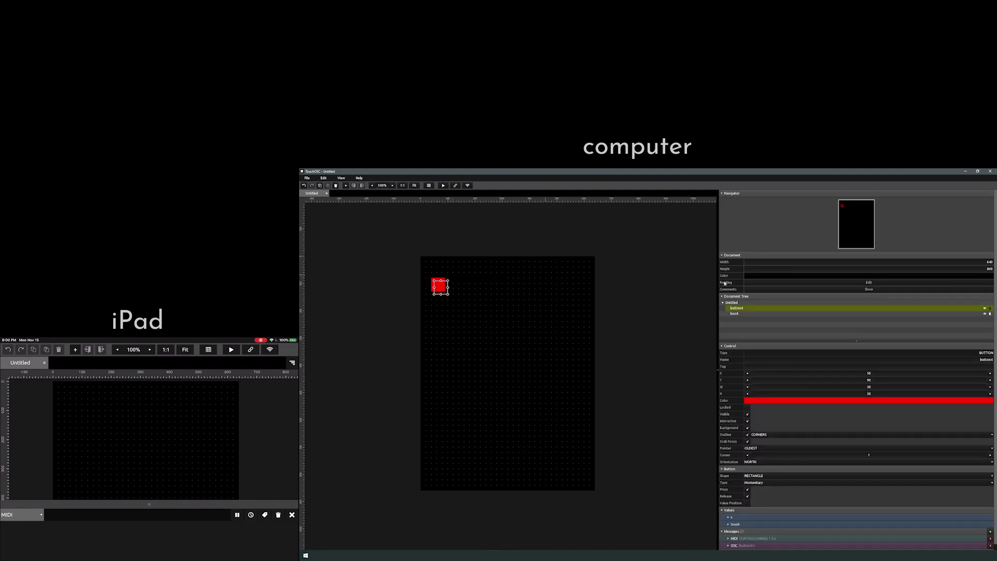
pyautogui.click(452, 253)
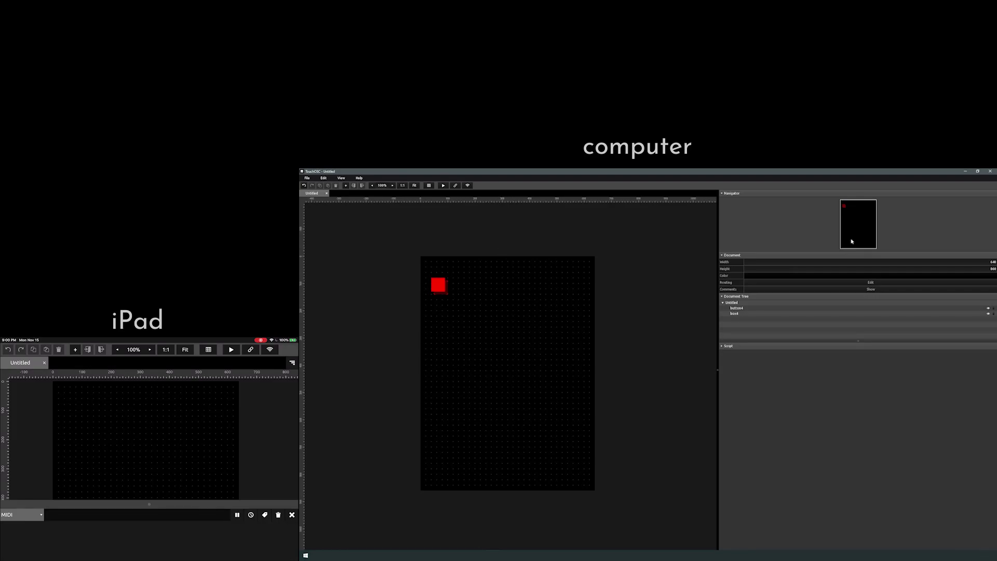
# Set the layout size to 860 wide by 640 high
pyautogui.click(862, 261)
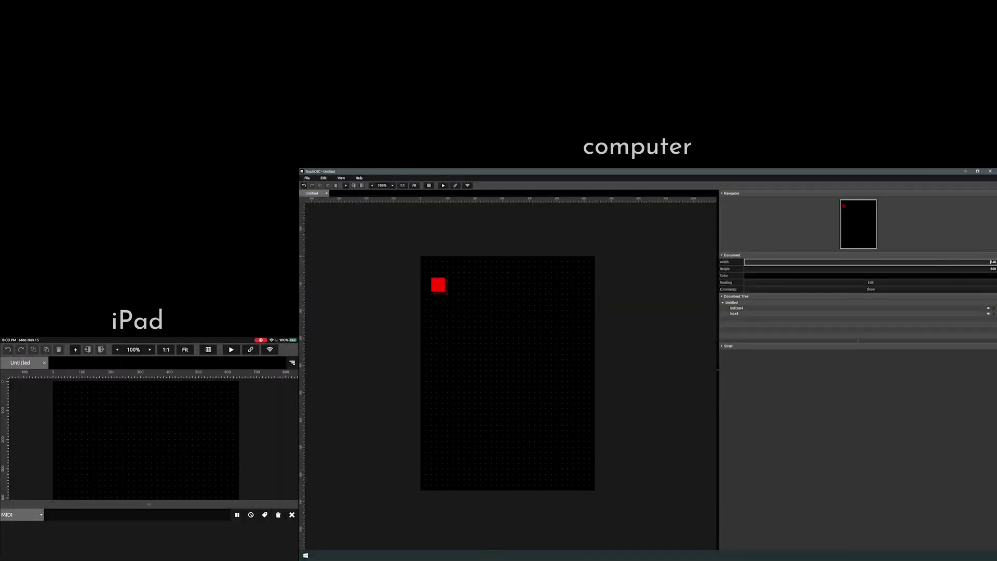
pyautogui.press('Return')
pyautogui.doubleClick(981, 262)
pyautogui.press('BackSpace')
pyautogui.write('860')
pyautogui.press('Tab')
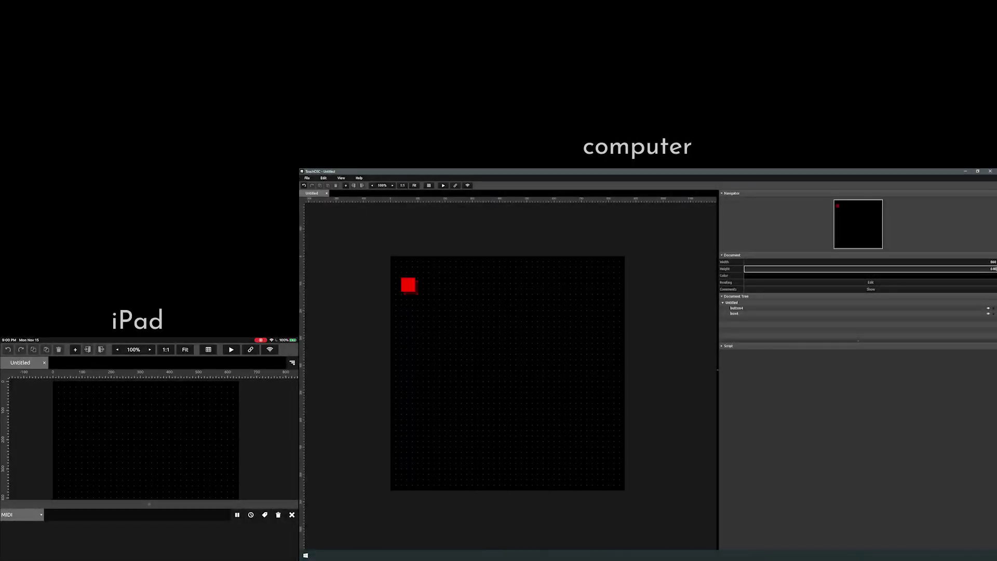
pyautogui.write('640')
pyautogui.press('Return')
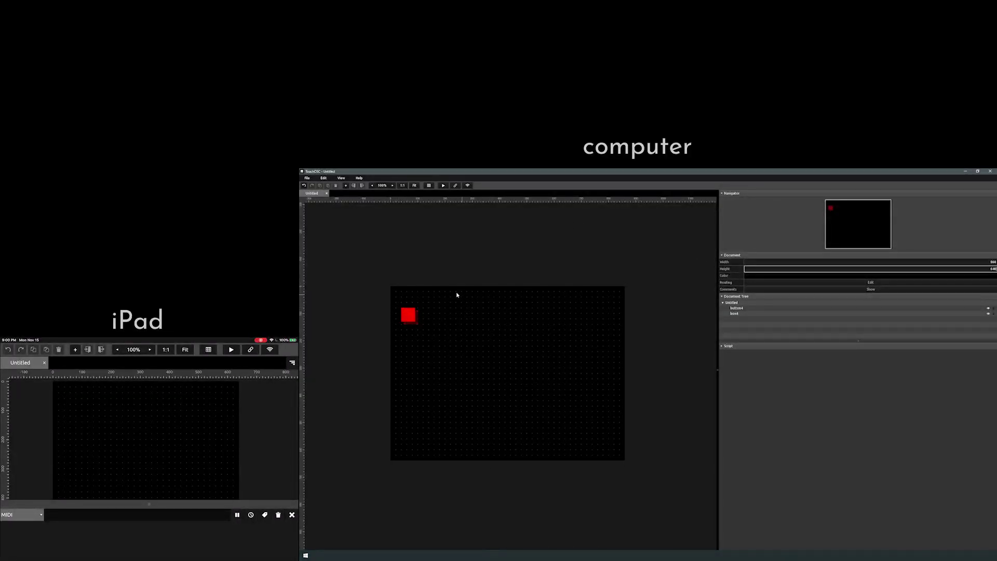
pyautogui.click(505, 327)
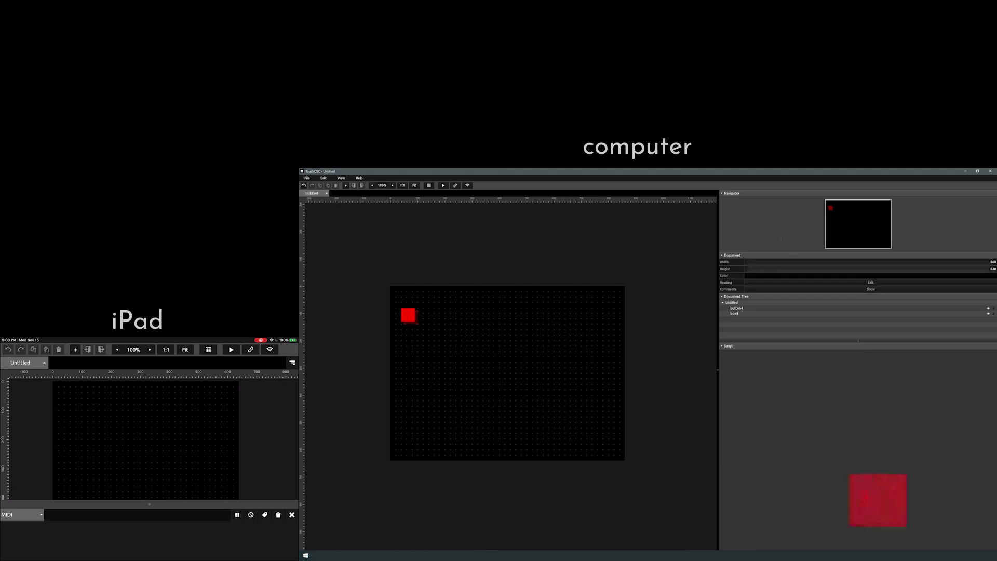
# Make the layout background colour black, then view and close the document comments
pyautogui.click(790, 276)
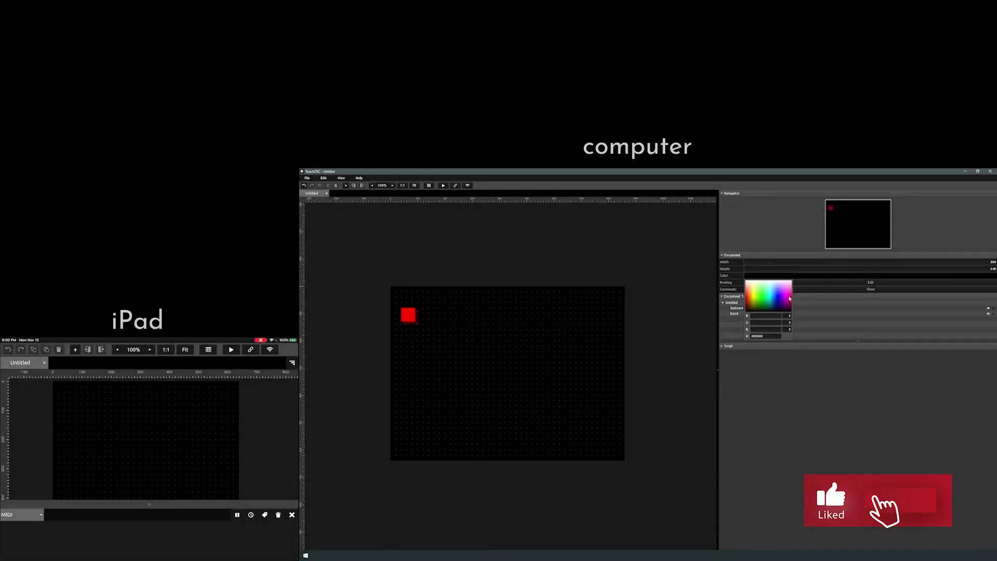
pyautogui.click(790, 298)
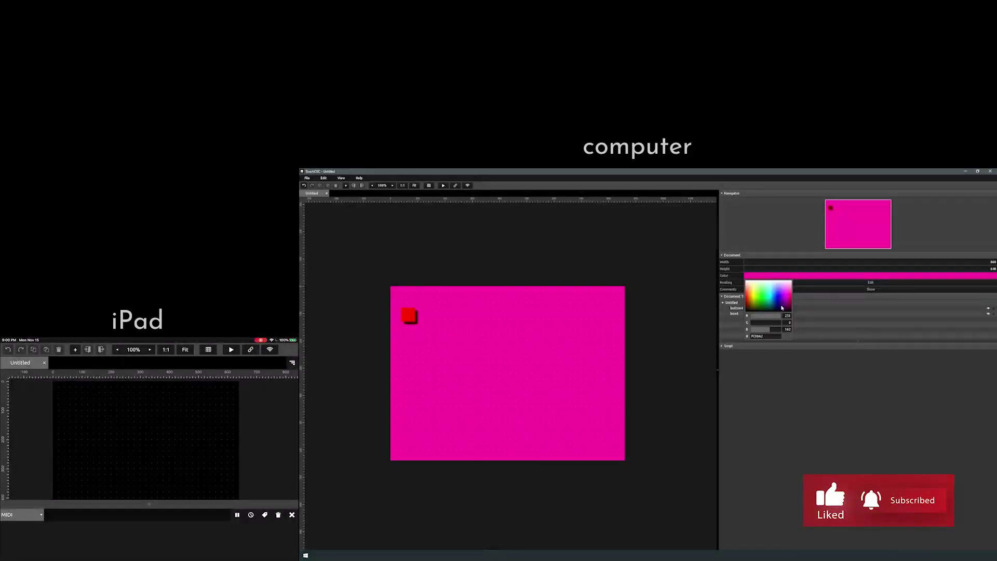
pyautogui.moveTo(760, 290); pyautogui.dragTo(763, 312)
pyautogui.click(926, 400)
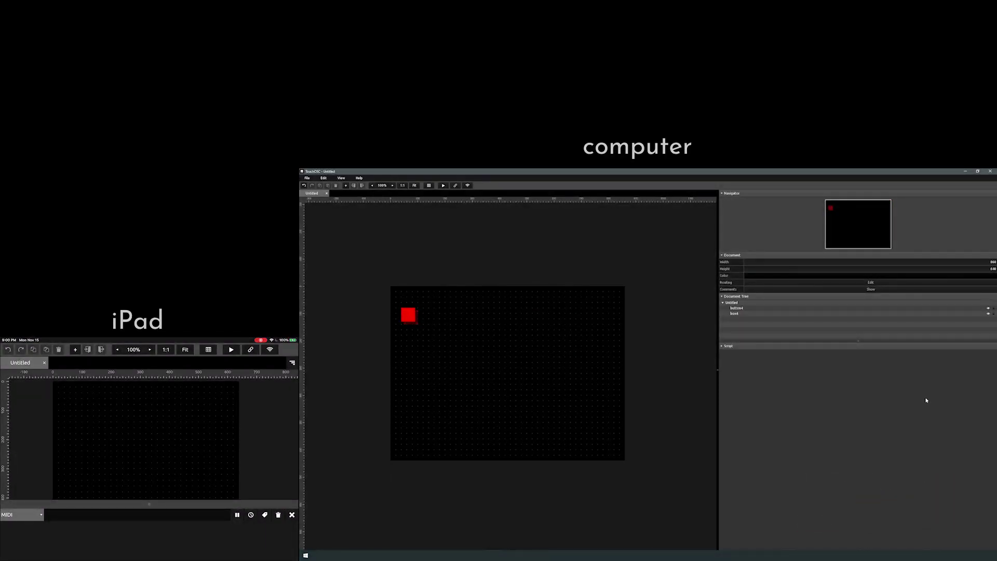
pyautogui.click(872, 289)
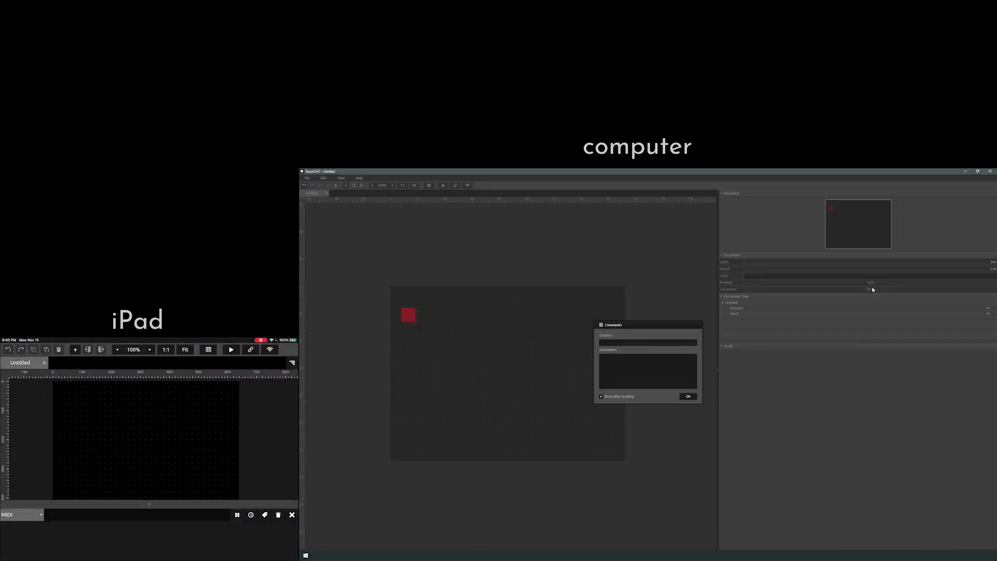
pyautogui.click(690, 396)
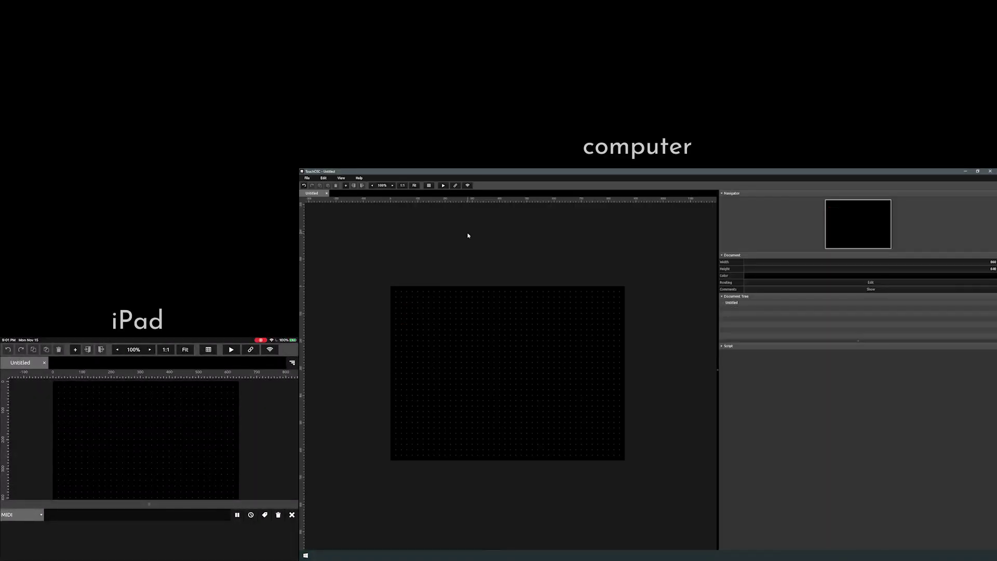
# Add a button, widen it to 217, and nudge its position and height slightly
pyautogui.rightClick(426, 325)
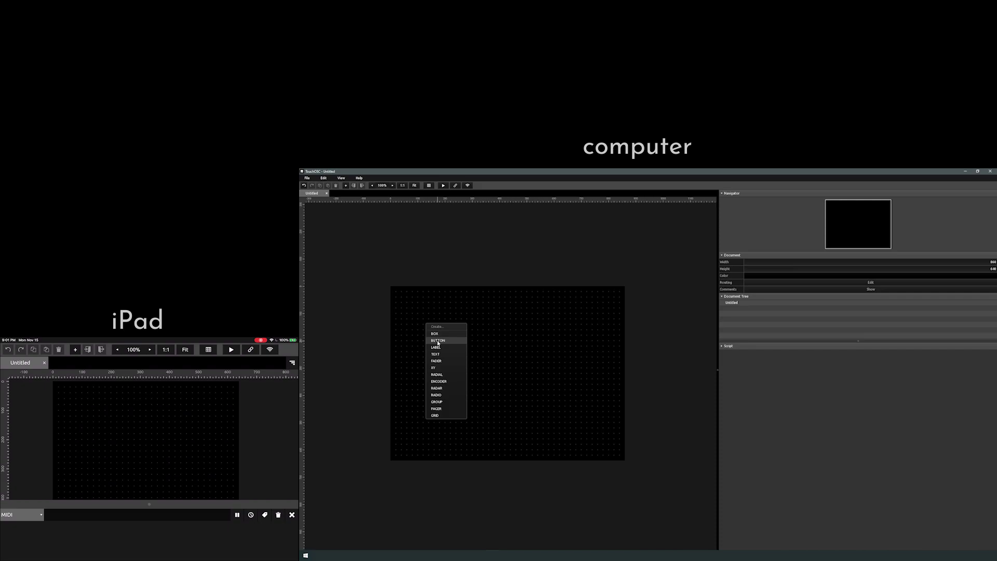
pyautogui.click(438, 342)
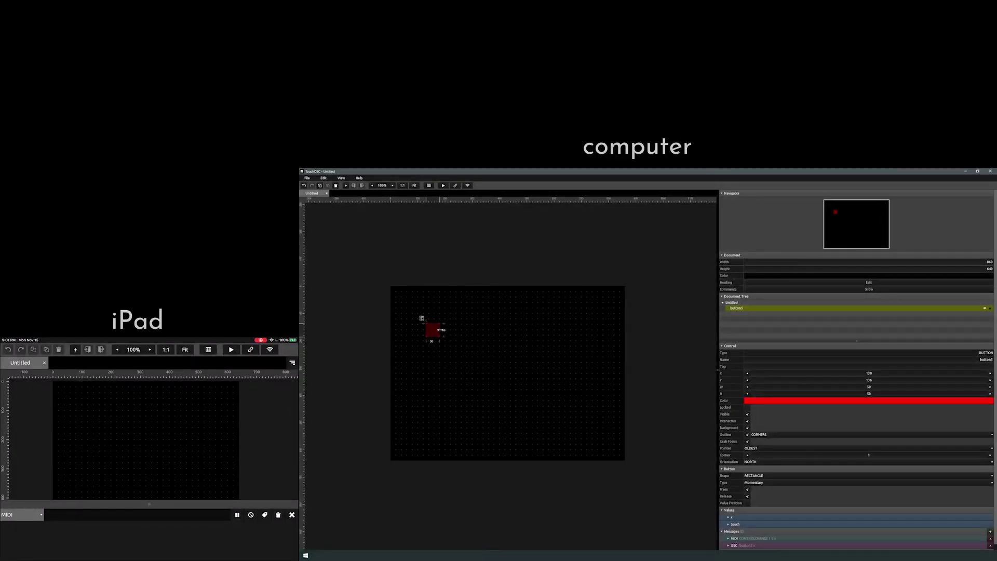
pyautogui.moveTo(441, 330); pyautogui.dragTo(483, 330)
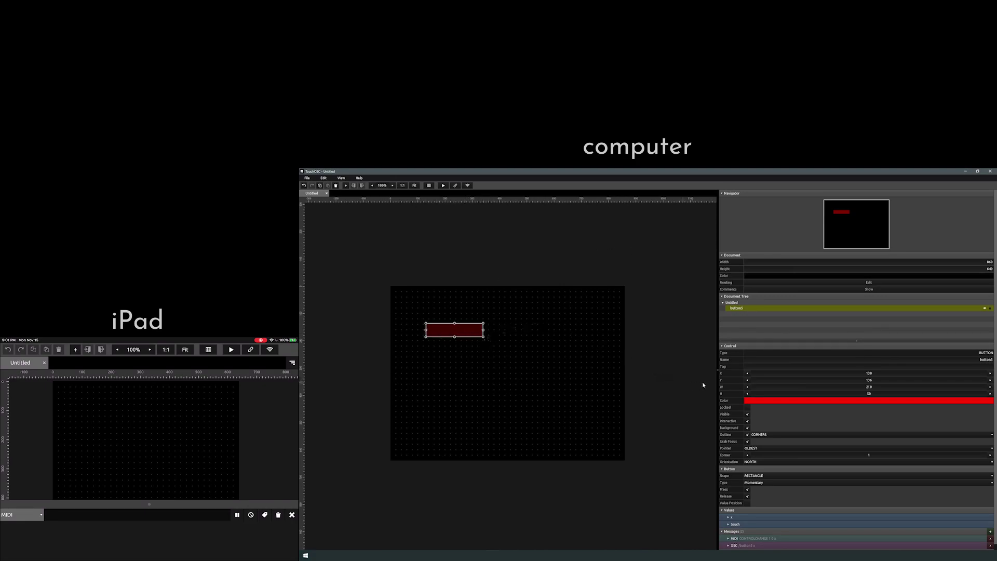
pyautogui.click(747, 373)
pyautogui.click(747, 373)
pyautogui.click(990, 380)
pyautogui.click(990, 380)
pyautogui.click(989, 381)
pyautogui.click(990, 380)
pyautogui.click(990, 381)
pyautogui.click(990, 380)
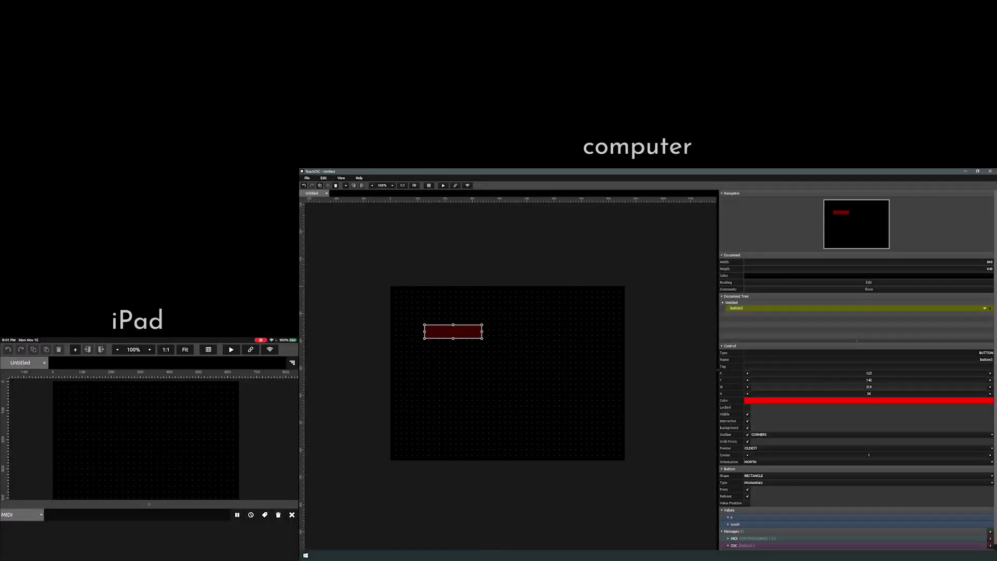
pyautogui.click(990, 387)
pyautogui.click(990, 387)
pyautogui.click(990, 387)
pyautogui.click(990, 387)
pyautogui.click(990, 386)
pyautogui.click(990, 387)
pyautogui.click(990, 387)
pyautogui.click(989, 394)
pyautogui.click(989, 394)
pyautogui.click(990, 394)
pyautogui.click(990, 394)
pyautogui.click(990, 394)
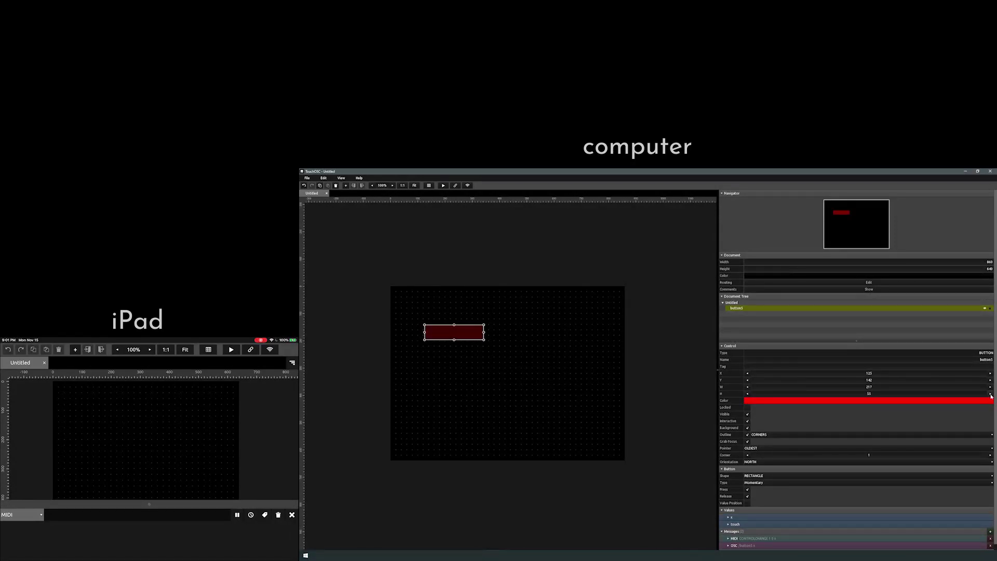
# Colour the button dark yellow and switch off its background fill, leaving an outline
pyautogui.click(948, 402)
pyautogui.click(763, 417)
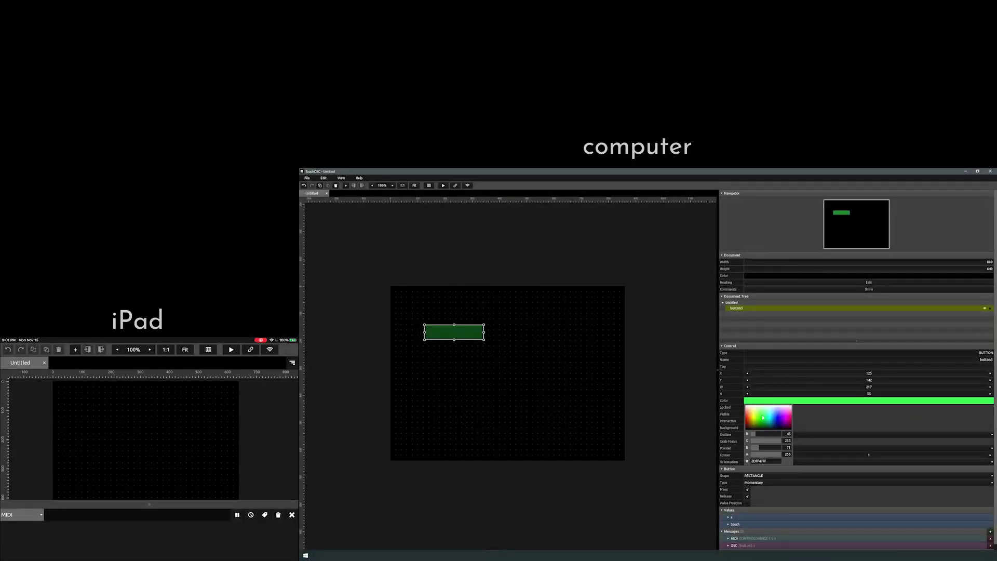
pyautogui.click(752, 423)
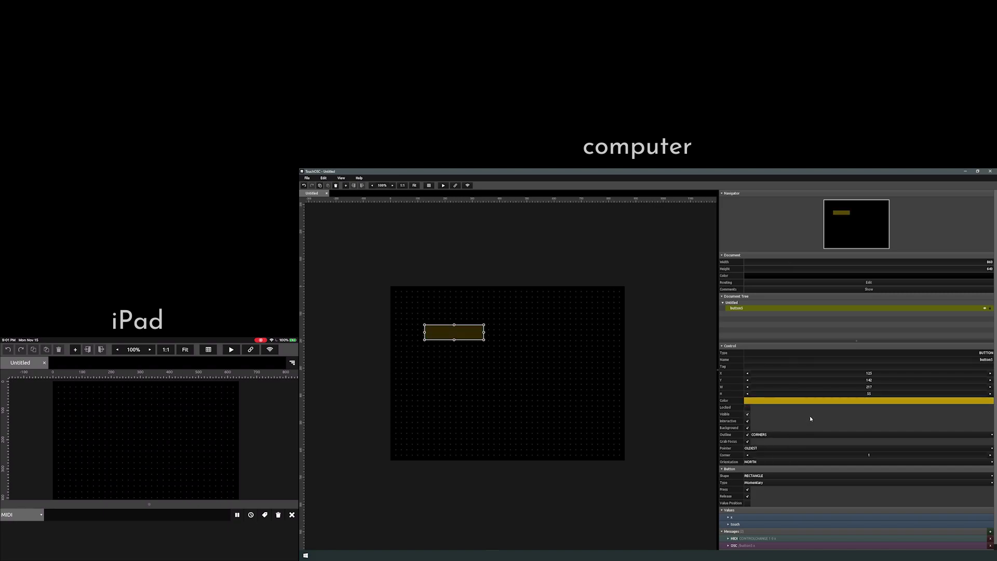
pyautogui.click(747, 413)
pyautogui.click(985, 309)
pyautogui.click(748, 415)
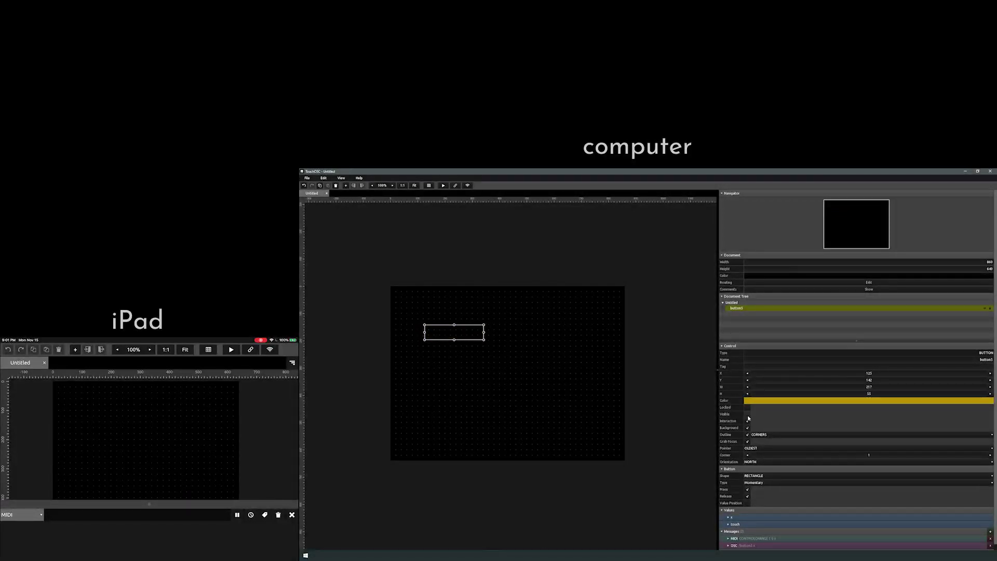
pyautogui.click(748, 414)
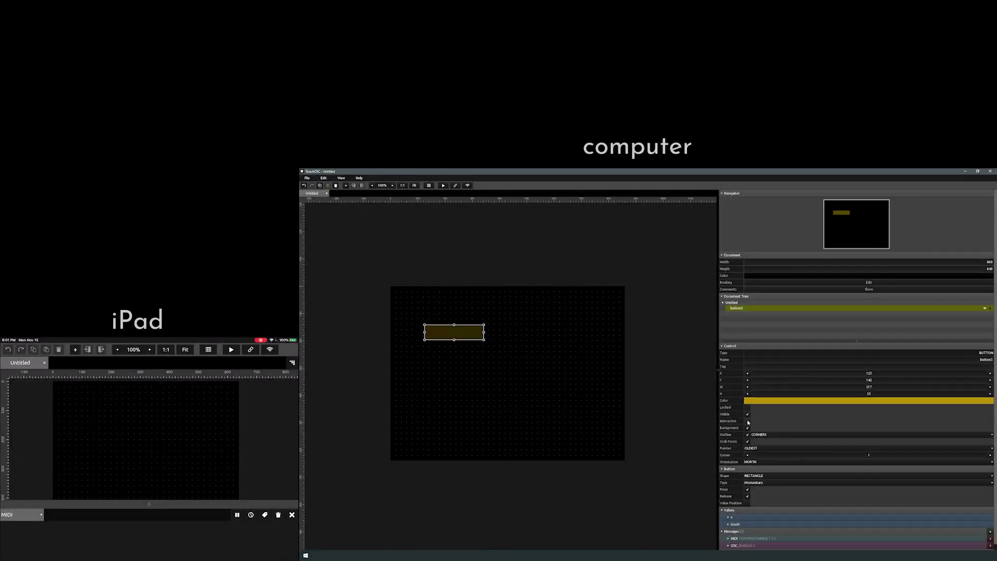
pyautogui.click(748, 421)
pyautogui.click(748, 427)
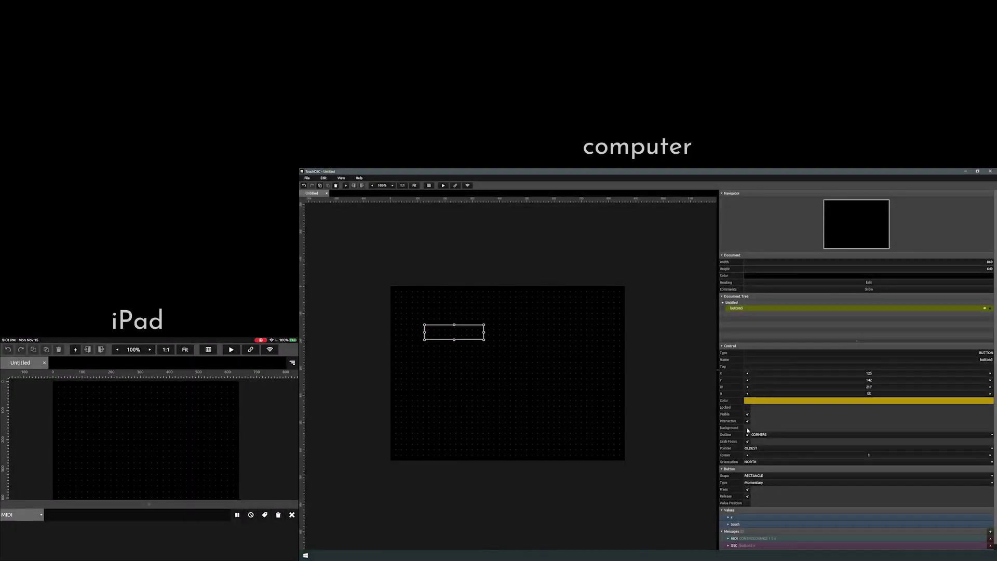
# Change the button's colour back to red
pyautogui.click(573, 362)
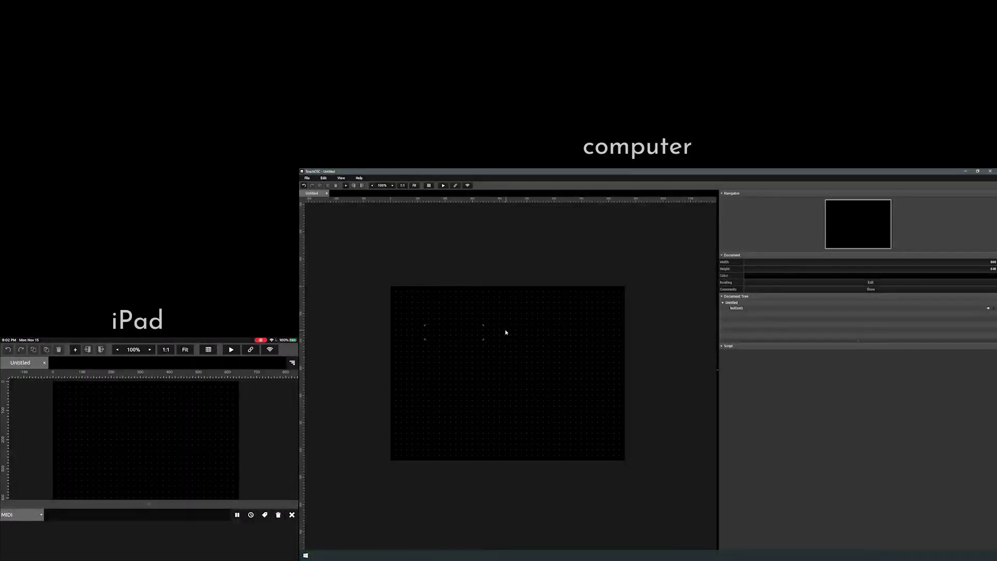
pyautogui.click(470, 336)
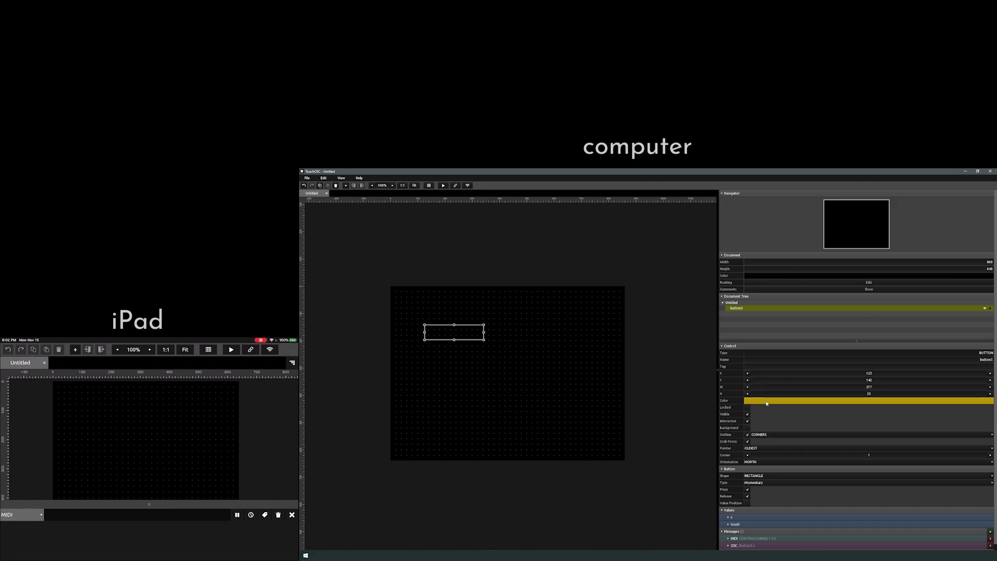
pyautogui.click(766, 401)
pyautogui.click(745, 421)
pyautogui.click(670, 367)
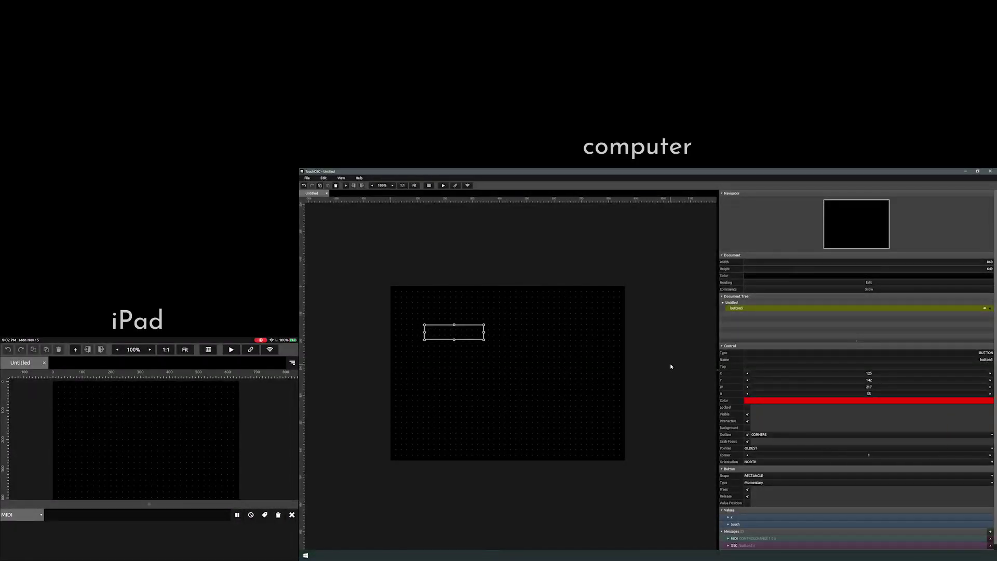
# Set the button's outline style to FULL, previewing it on the canvas
pyautogui.click(760, 435)
pyautogui.click(761, 441)
pyautogui.click(517, 333)
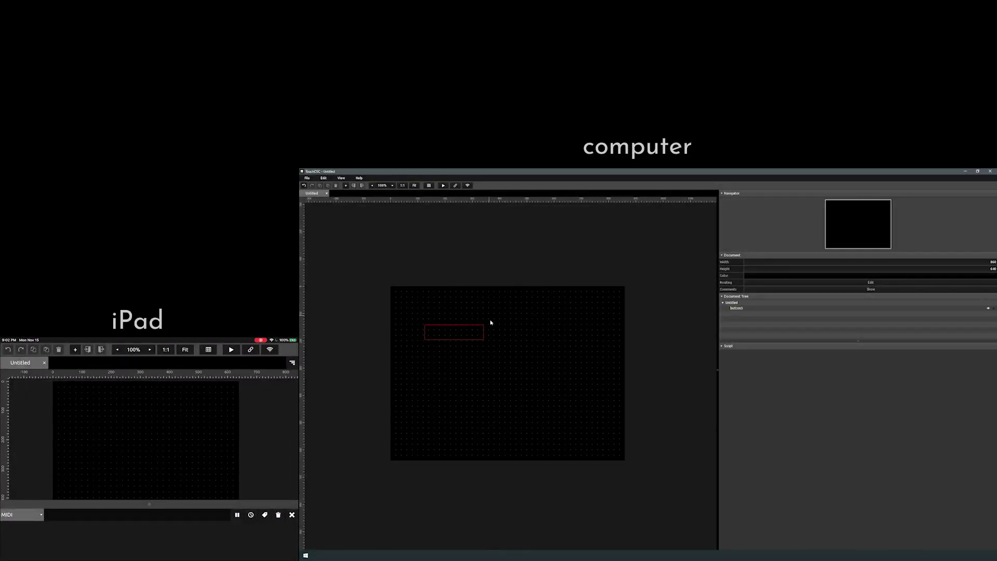
pyautogui.click(461, 339)
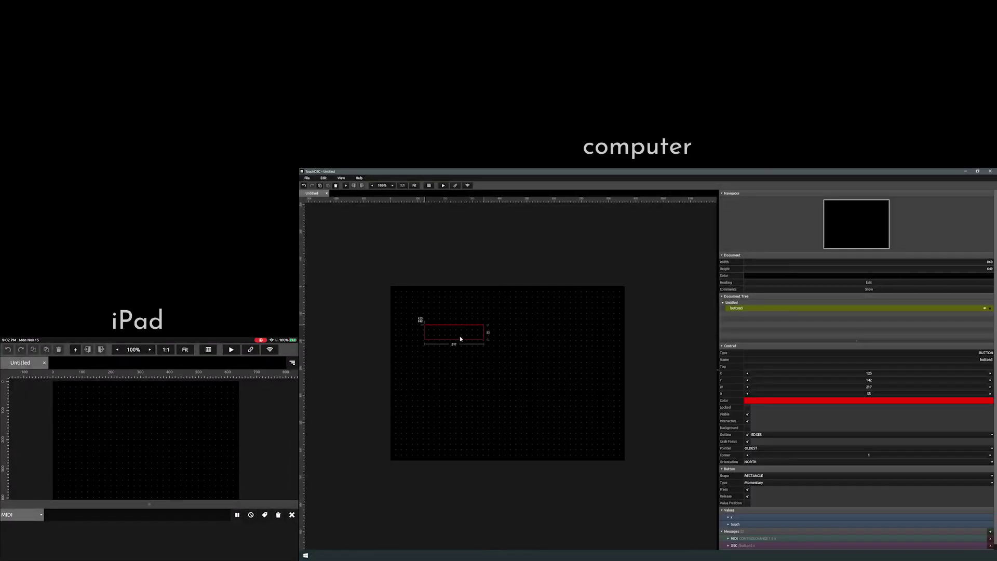
pyautogui.click(799, 435)
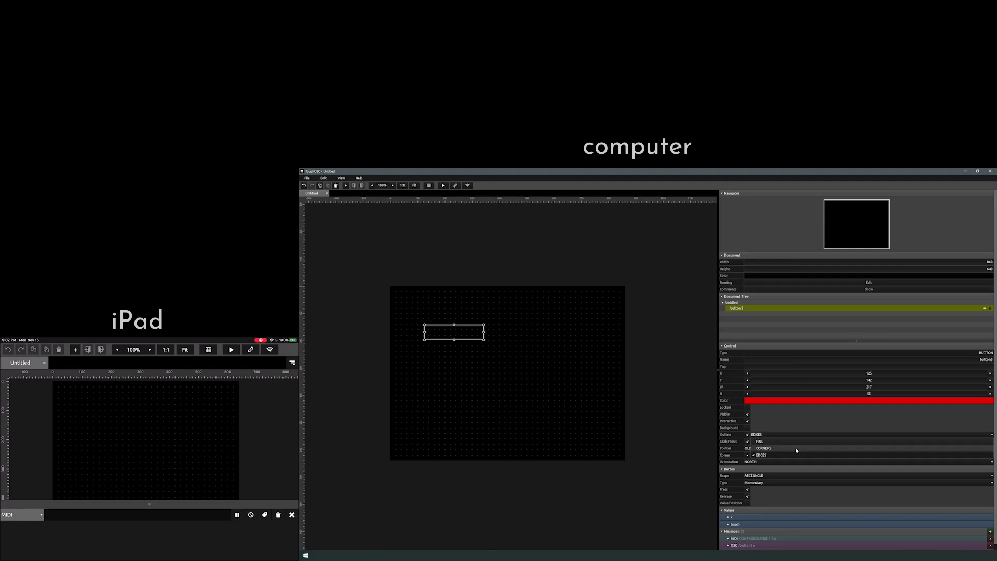
pyautogui.click(769, 448)
pyautogui.click(574, 385)
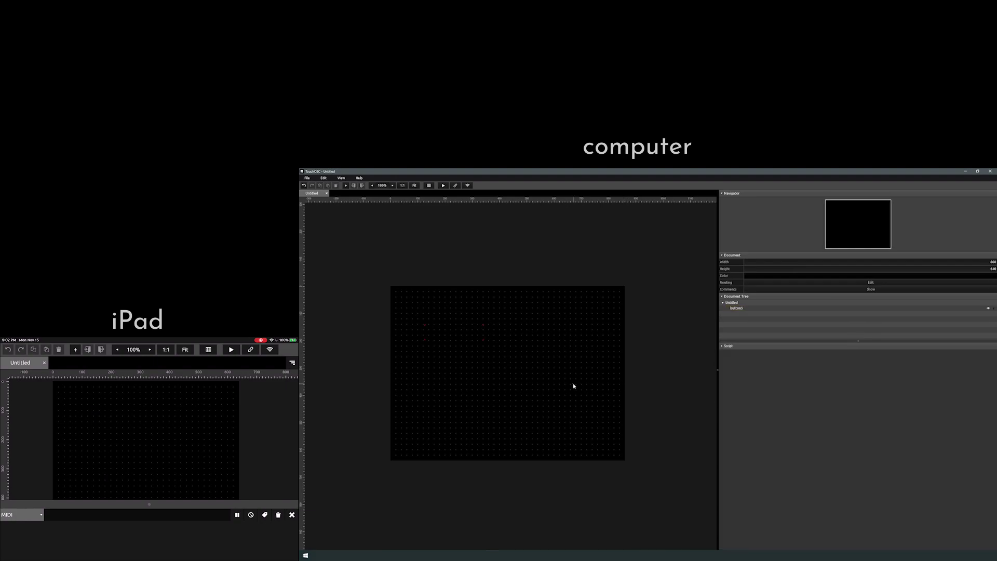
pyautogui.click(461, 340)
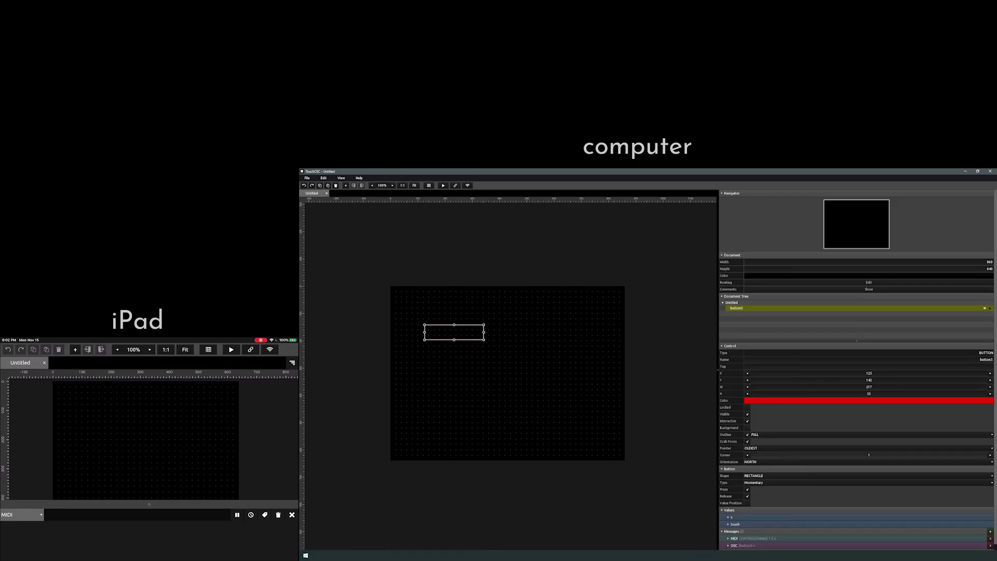
# Add a fader below the button, widen it across the layout, and set orientation to WEST
pyautogui.rightClick(451, 359)
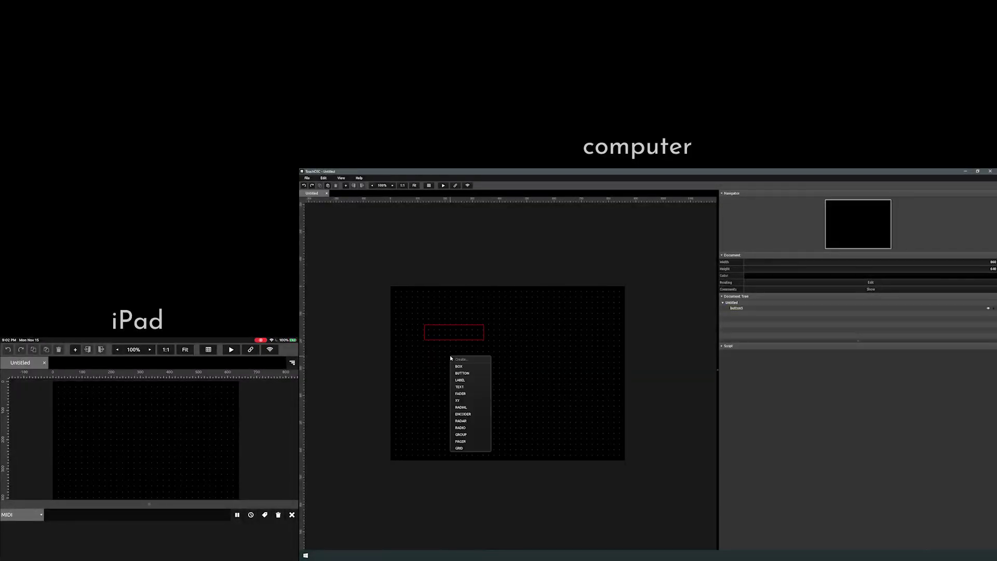
pyautogui.click(462, 394)
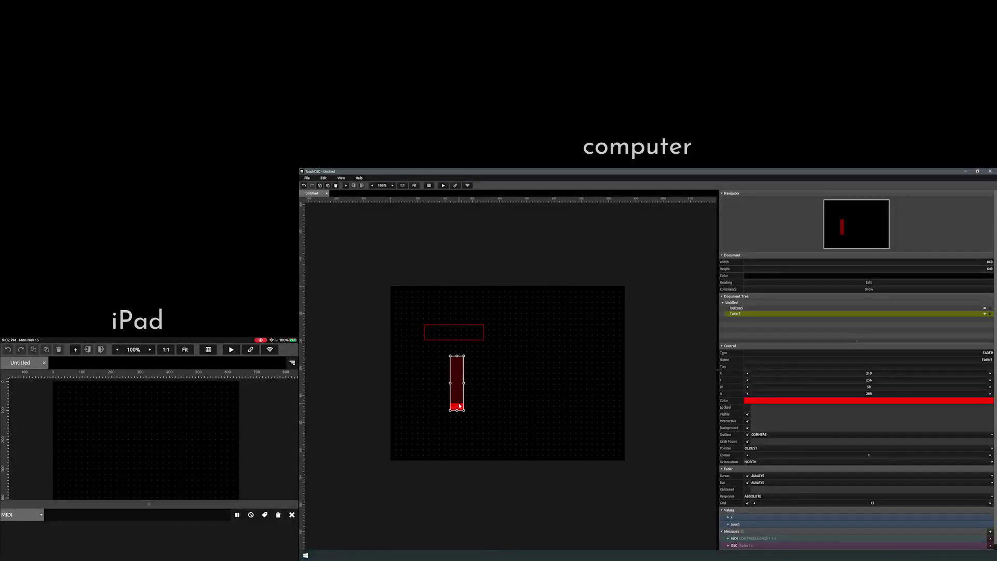
pyautogui.click(782, 462)
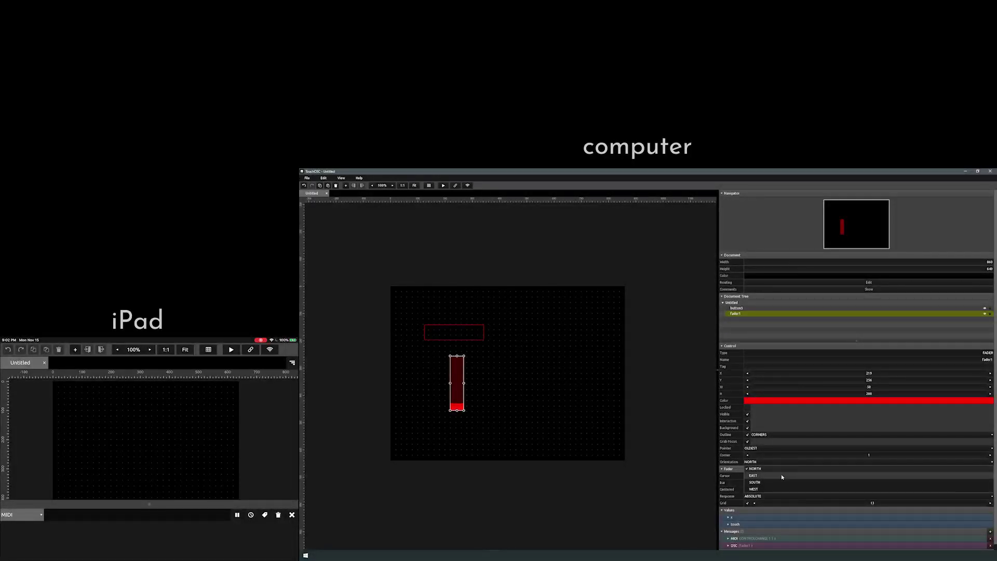
pyautogui.click(782, 476)
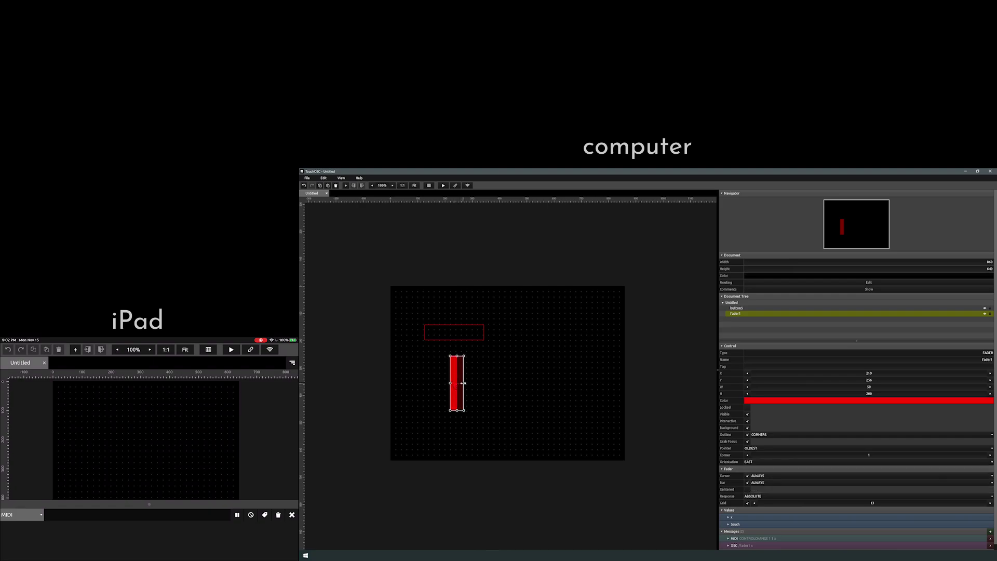
pyautogui.moveTo(464, 383); pyautogui.dragTo(576, 399)
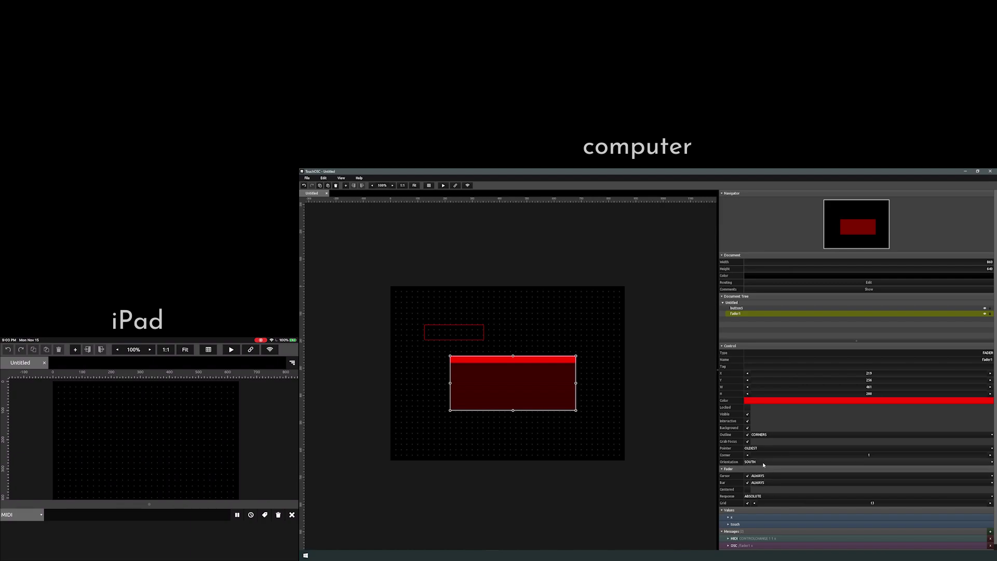
pyautogui.click(764, 462)
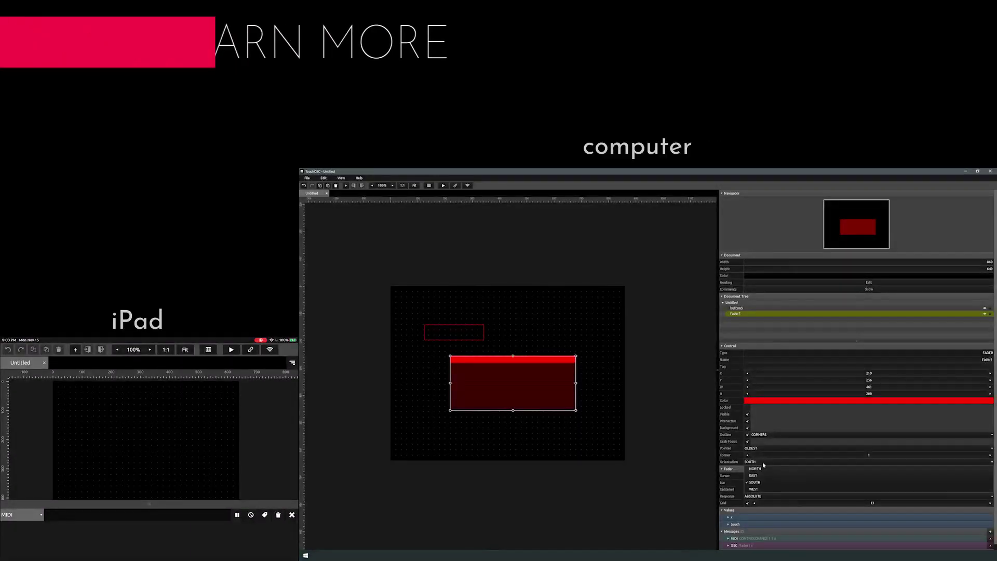
pyautogui.click(765, 489)
pyautogui.scroll(-1, 762, 467)
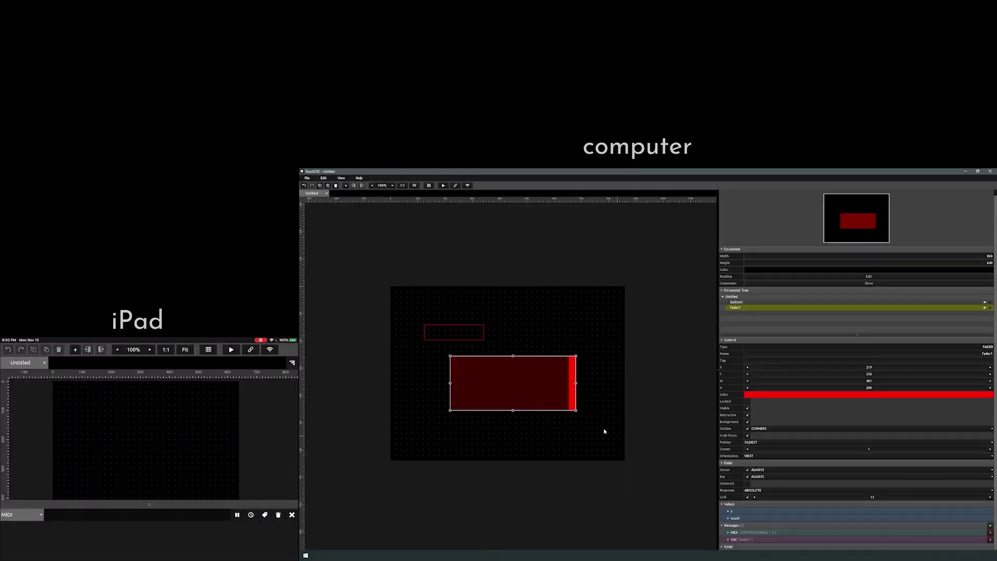
pyautogui.click(428, 335)
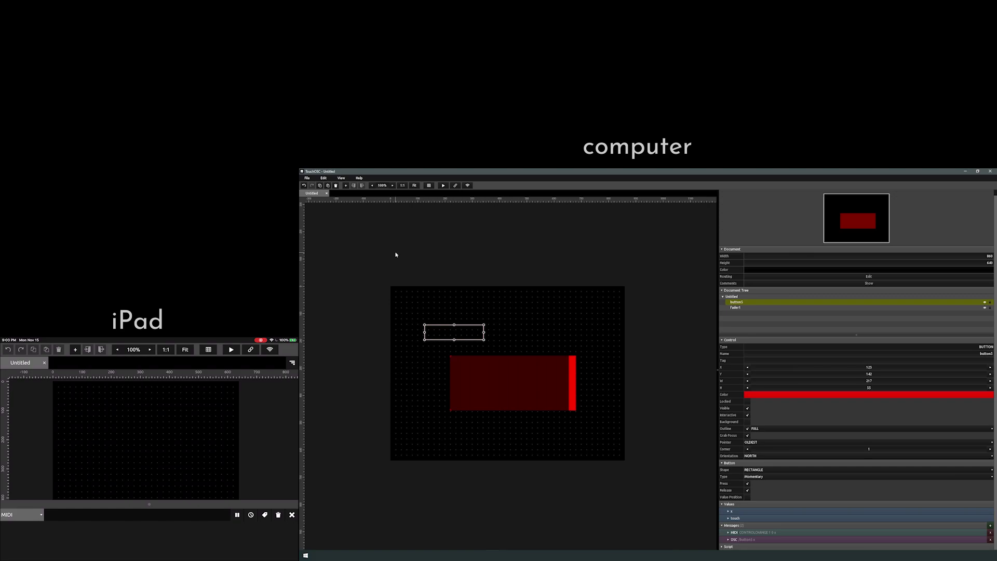
pyautogui.moveTo(395, 255); pyautogui.dragTo(568, 411)
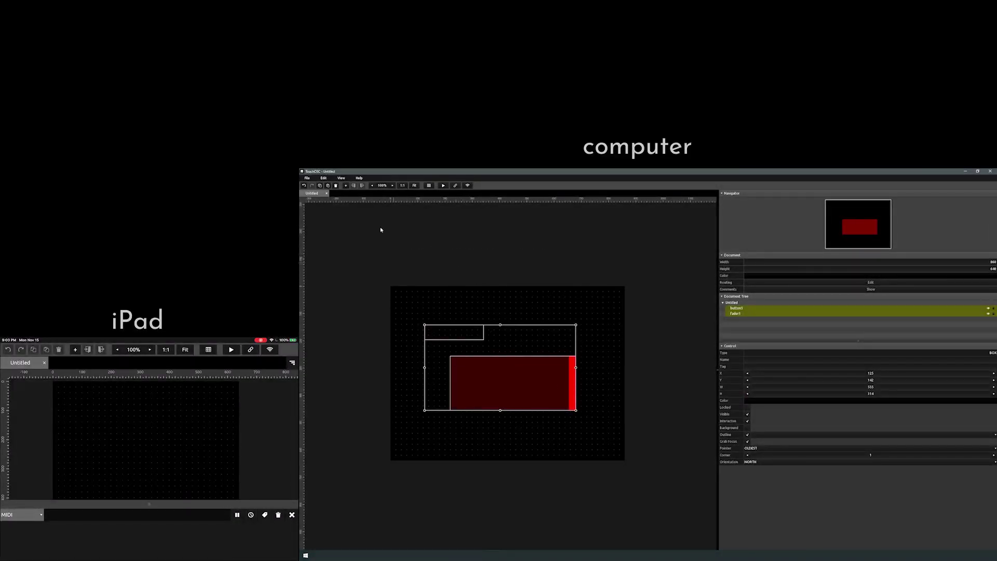
pyautogui.click(417, 303)
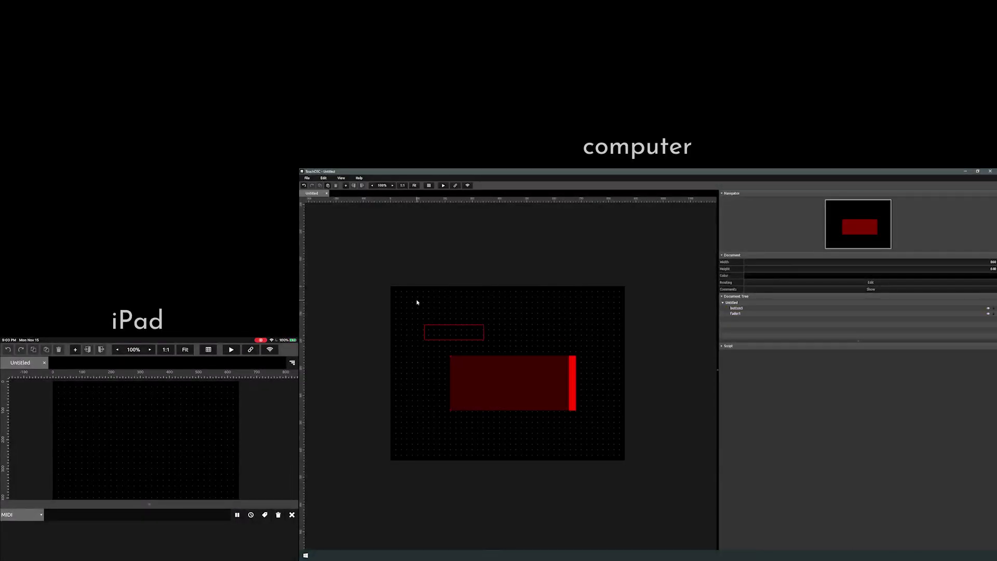
# Open the Editor Network connection settings from the toolbar's Wi-Fi icon
pyautogui.click(468, 186)
# Connect the iPad's TouchOSC to the desktop editor listed under Available Servers
pyautogui.click(270, 350)
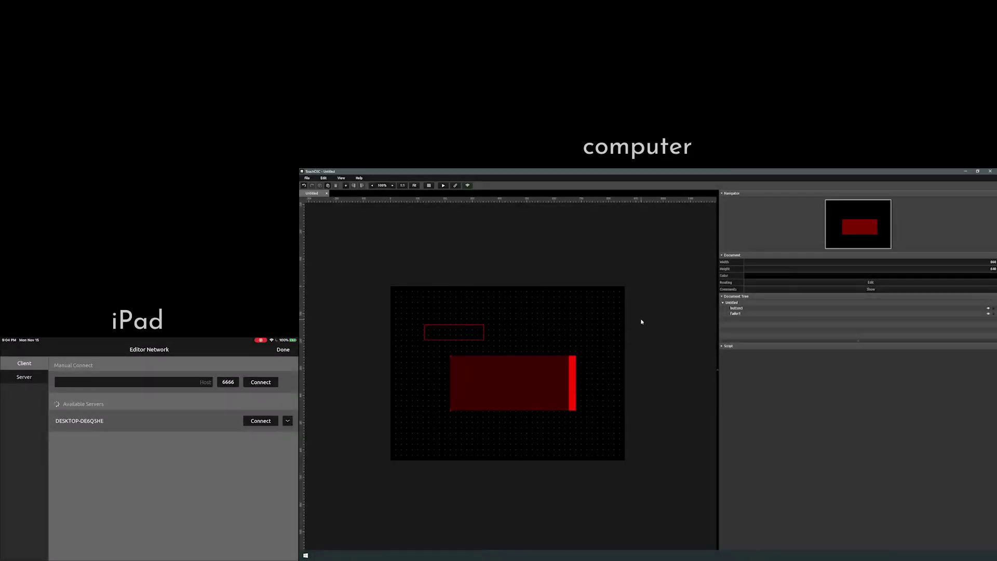
pyautogui.click(261, 420)
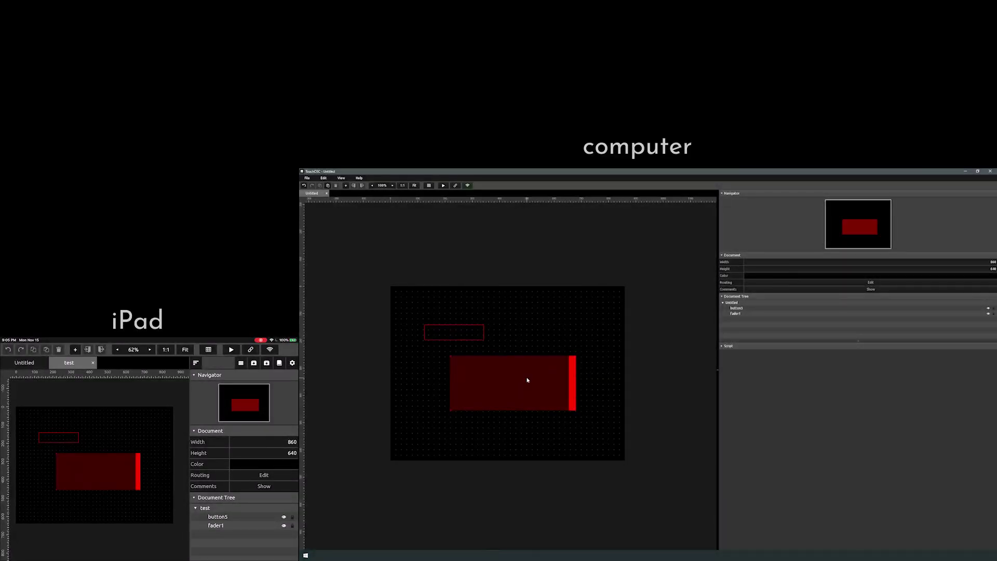
# Inspect fader1 and button5 on the iPad, then delete both controls from the computer's layout
pyautogui.click(96, 471)
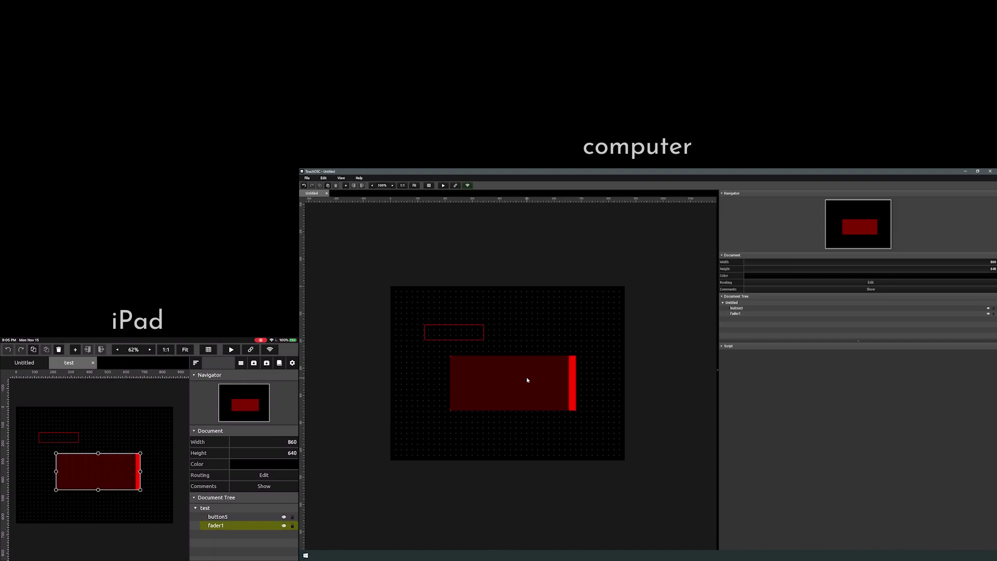
pyautogui.scroll(-5, 244, 463)
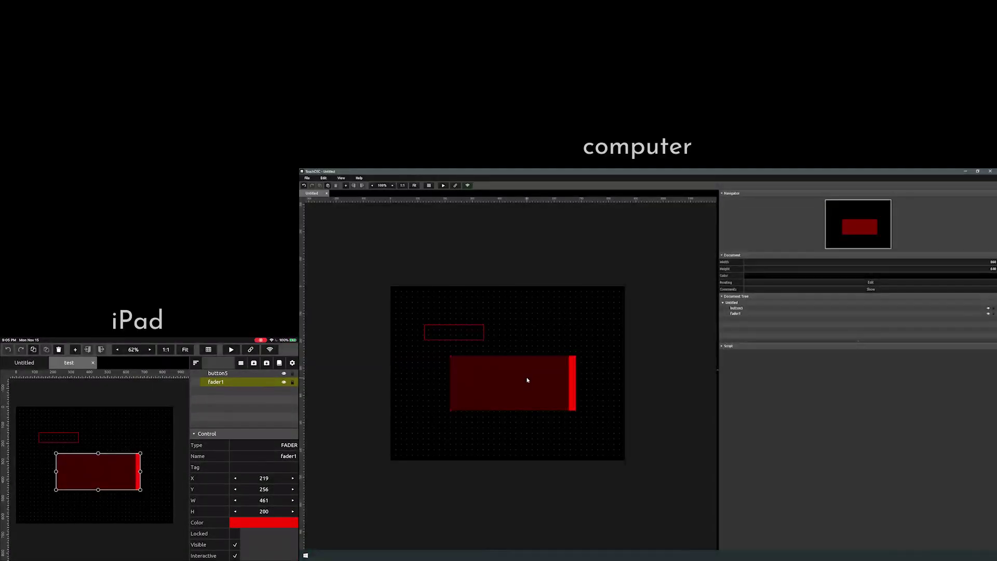
pyautogui.scroll(-3, 244, 462)
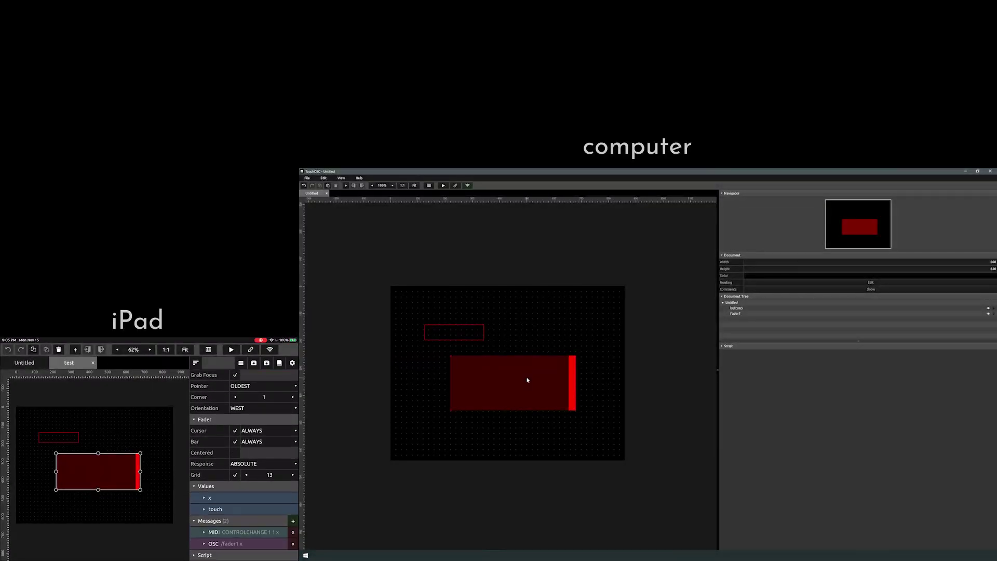
pyautogui.scroll(8, 244, 462)
pyautogui.click(217, 517)
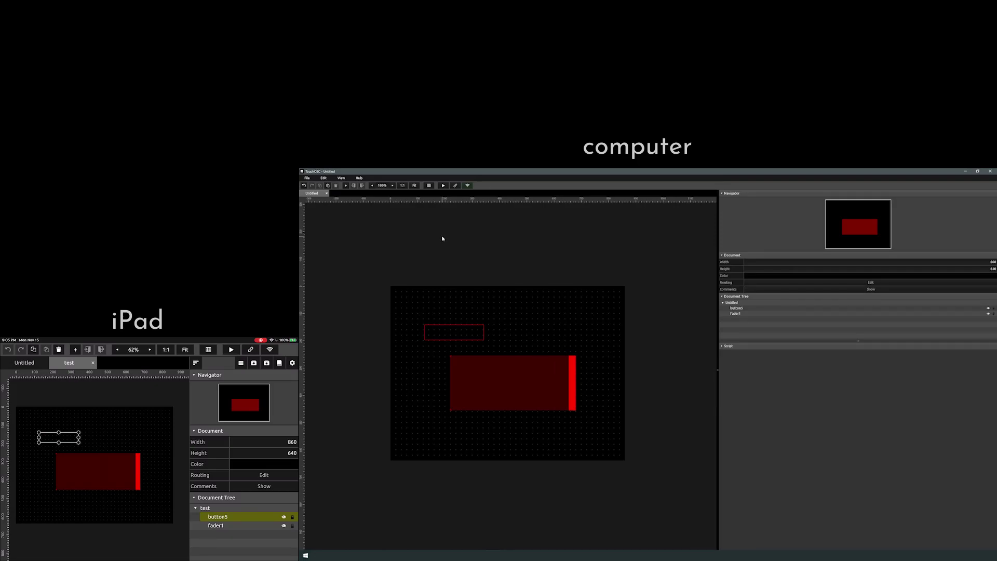
pyautogui.moveTo(443, 239); pyautogui.dragTo(528, 441)
pyautogui.press('Delete')
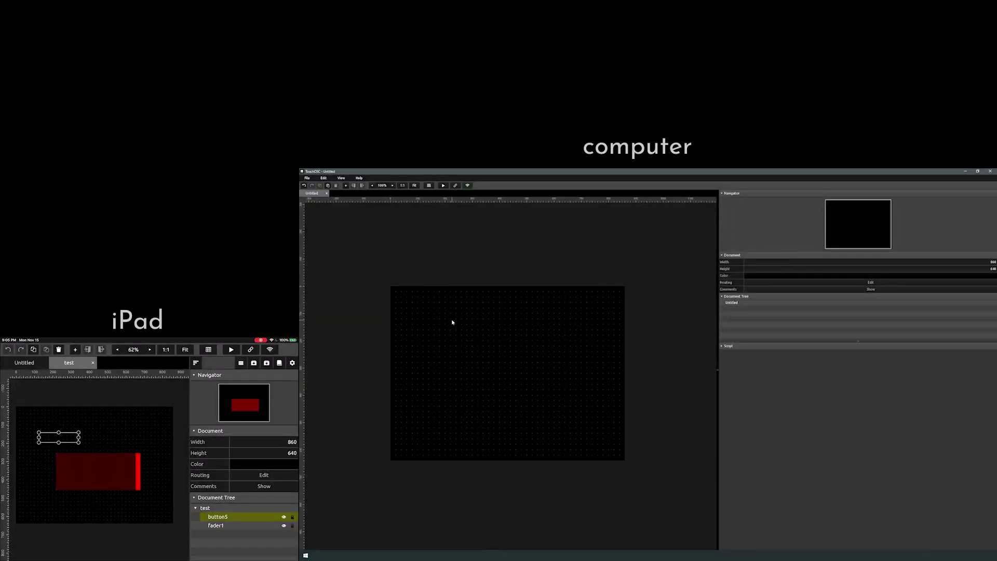
# Enable Bridge connection 1 and enter the computer's host address beginning 192
pyautogui.click(250, 349)
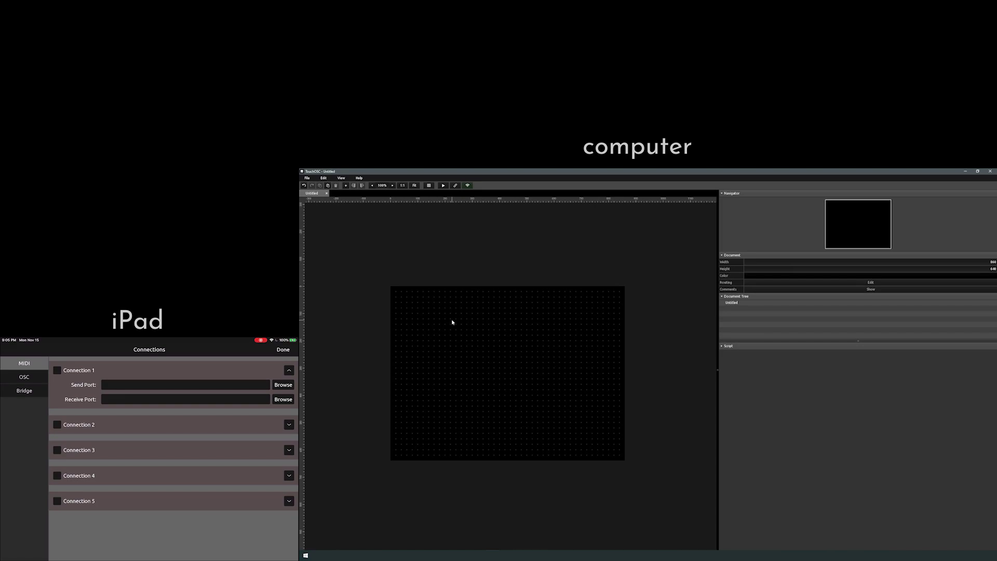
pyautogui.click(24, 390)
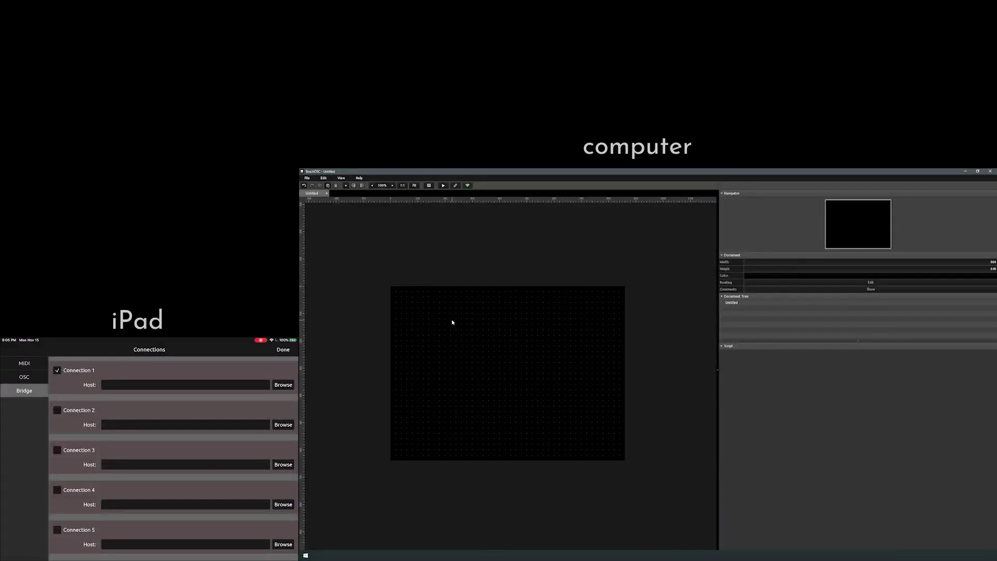
pyautogui.click(283, 385)
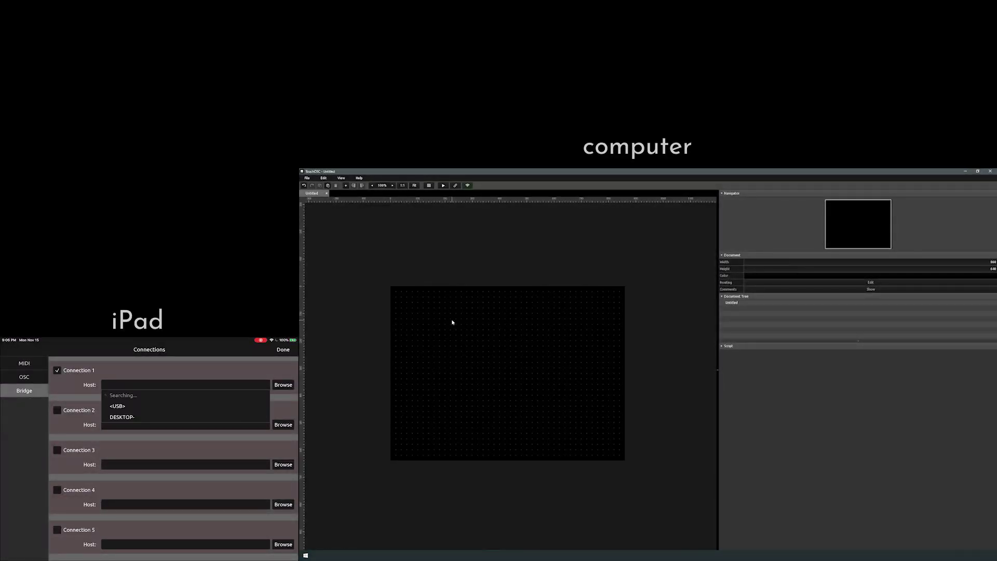
pyautogui.write('192.')
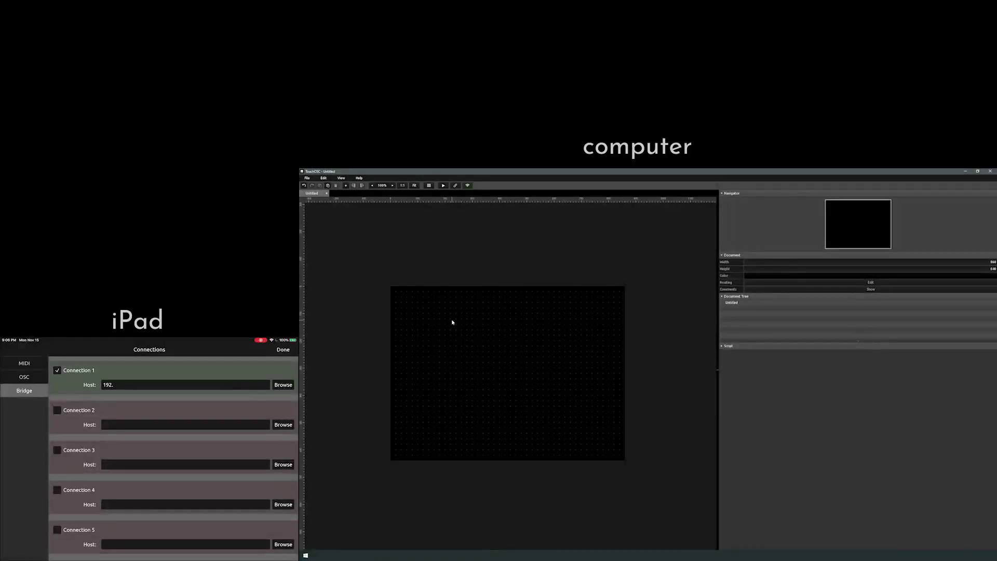
# Set MIDI connection 1's send and receive ports to Bridge 1
pyautogui.click(25, 363)
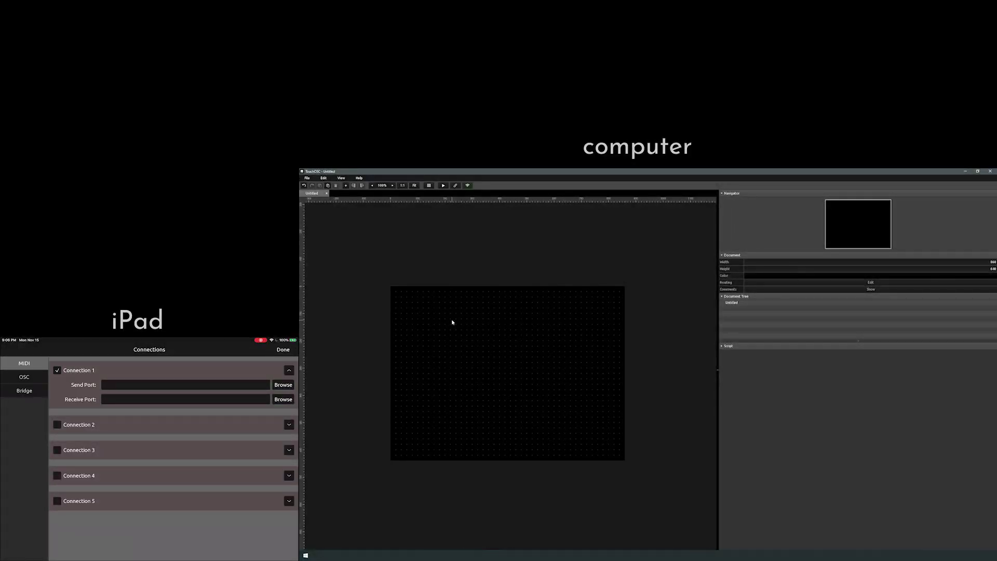
pyautogui.click(283, 385)
pyautogui.click(122, 405)
pyautogui.click(283, 399)
pyautogui.click(122, 420)
# Set OSC connection 1 to UDP with send port 8000
pyautogui.click(25, 376)
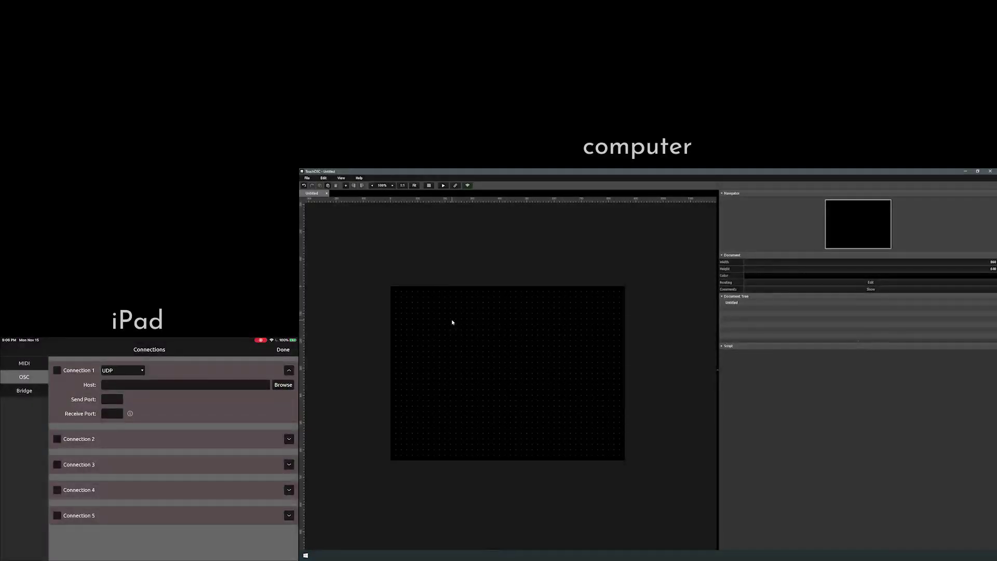
pyautogui.click(283, 384)
pyautogui.click(112, 399)
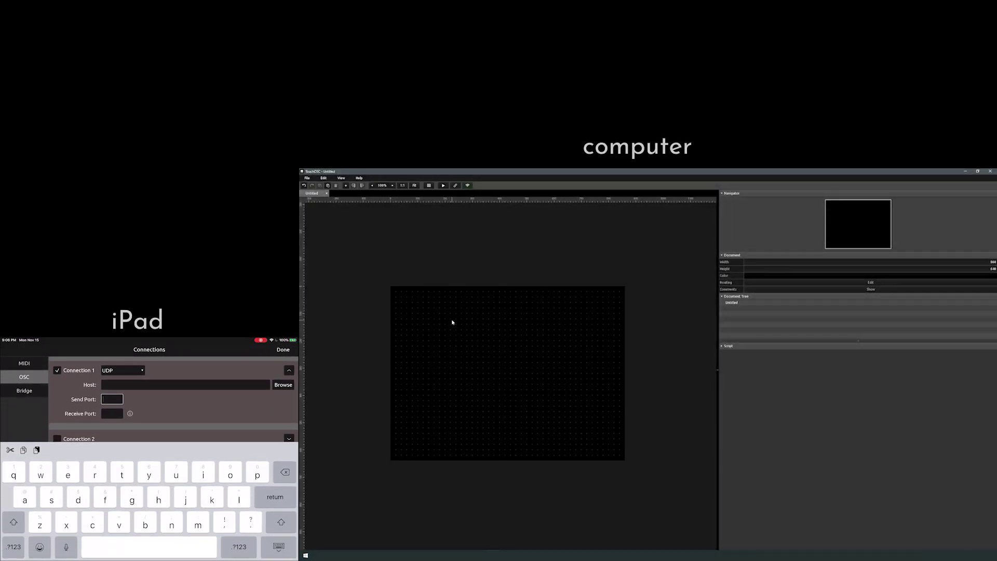
pyautogui.click(239, 546)
pyautogui.write('8000')
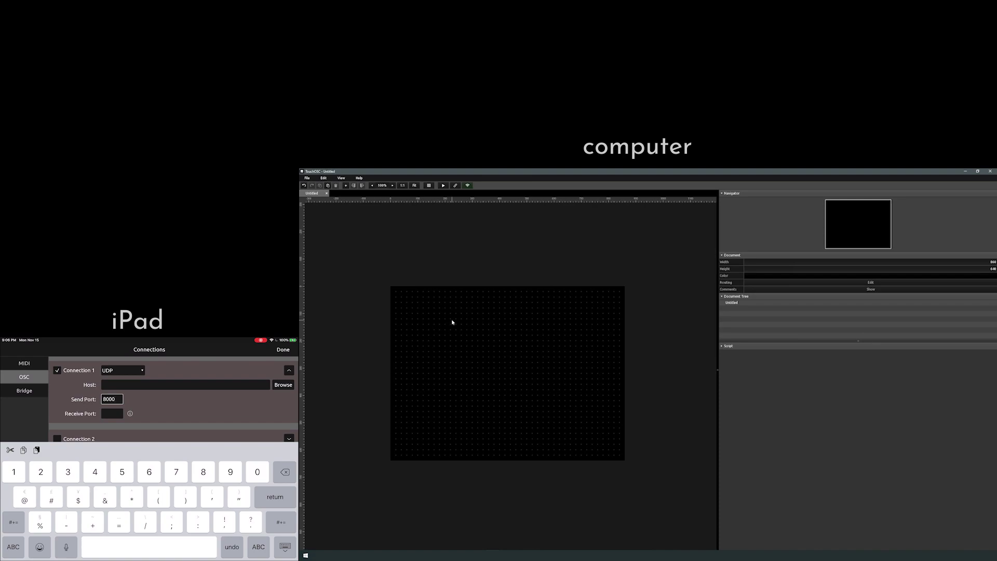
pyautogui.click(112, 413)
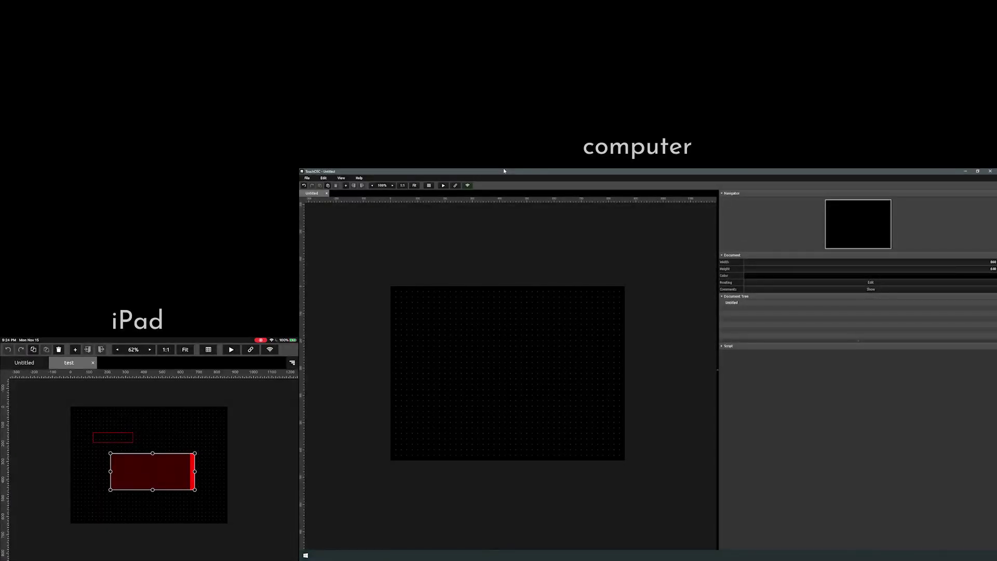
# Reconnect the iPad to the desktop editor so it mirrors the empty Untitled layout
pyautogui.click(269, 349)
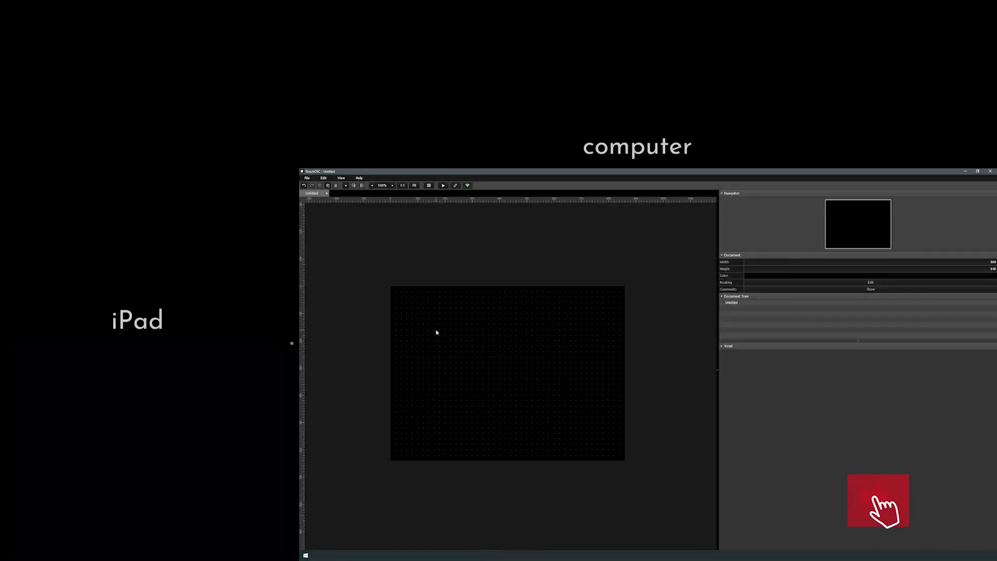
# Add a button sized 222x212 to the canvas and expand its MIDI message settings
pyautogui.rightClick(423, 316)
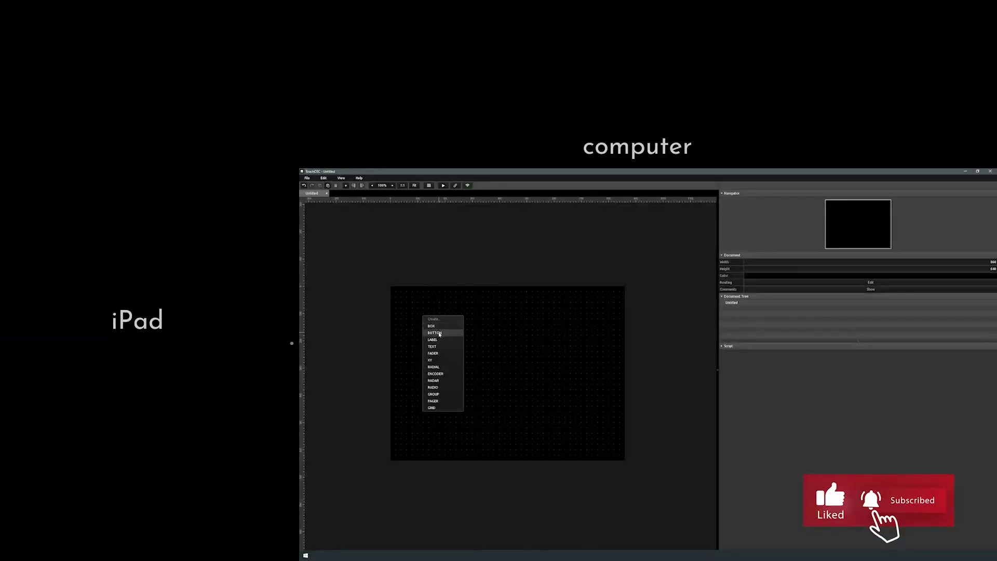
pyautogui.click(435, 333)
pyautogui.moveTo(437, 330); pyautogui.dragTo(484, 374)
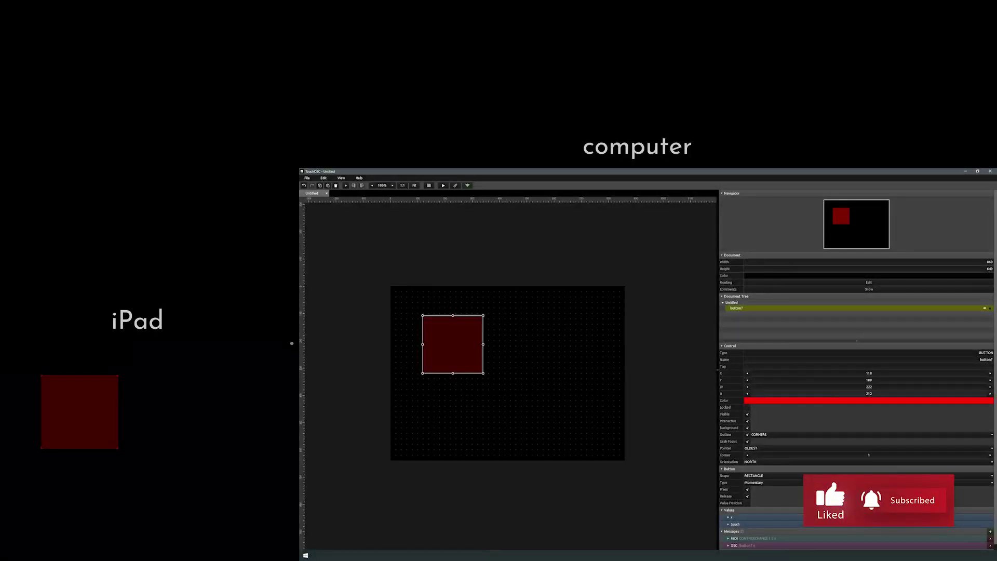
pyautogui.scroll(-1, 824, 499)
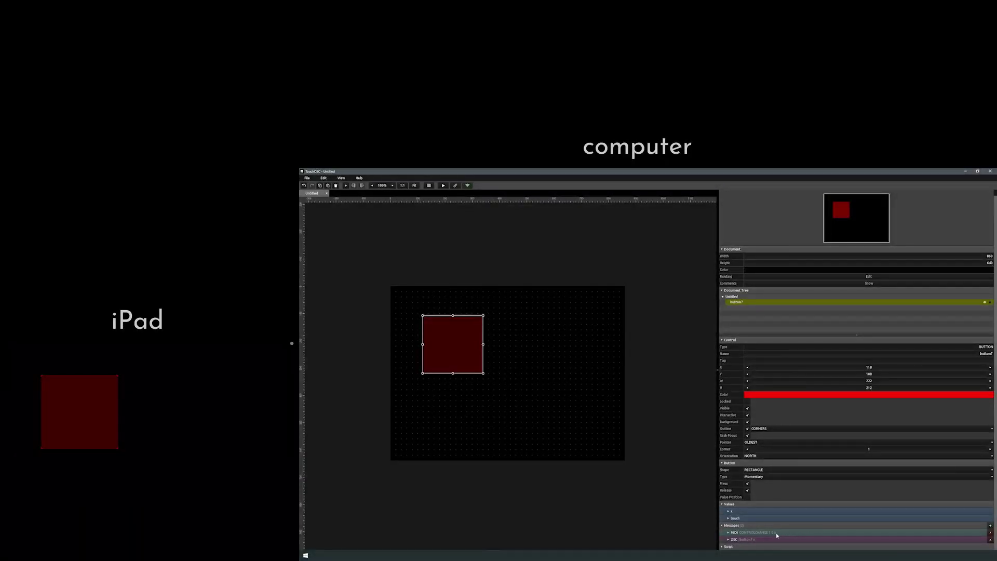
pyautogui.click(729, 533)
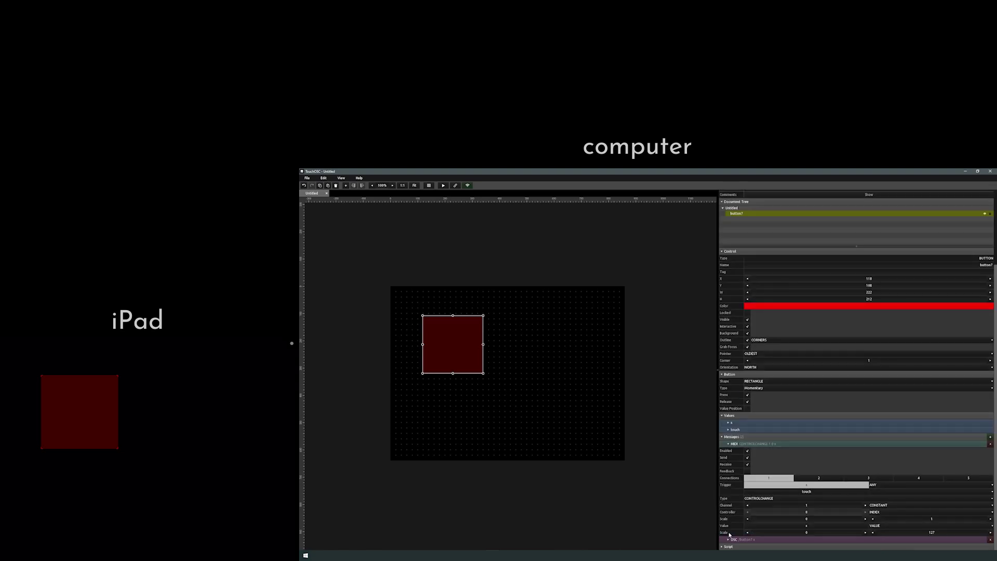
# Set the button's MIDI control change to channel 14 with constant controller 6
pyautogui.click(747, 465)
pyautogui.click(807, 505)
pyautogui.write('4')
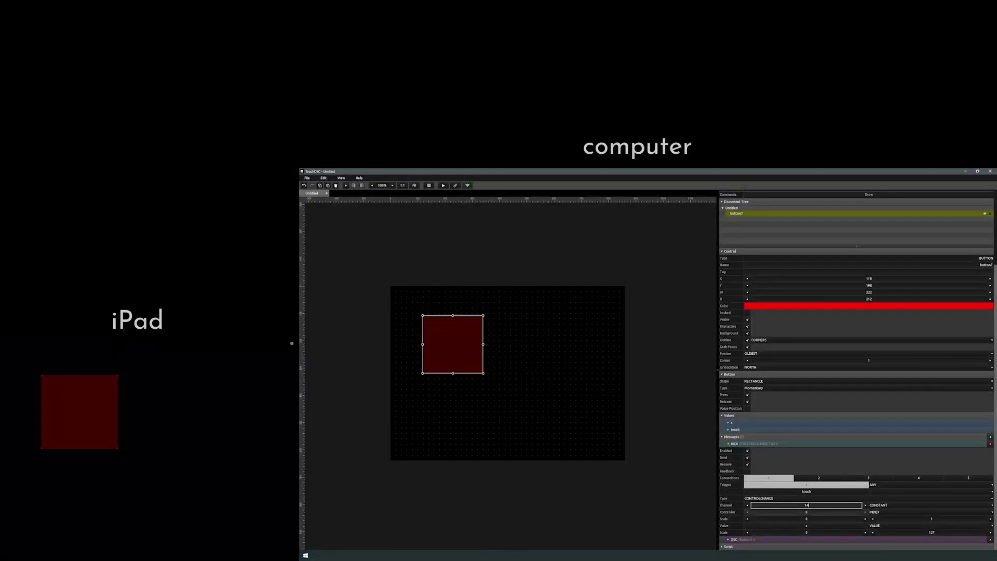
pyautogui.click(876, 513)
pyautogui.click(881, 519)
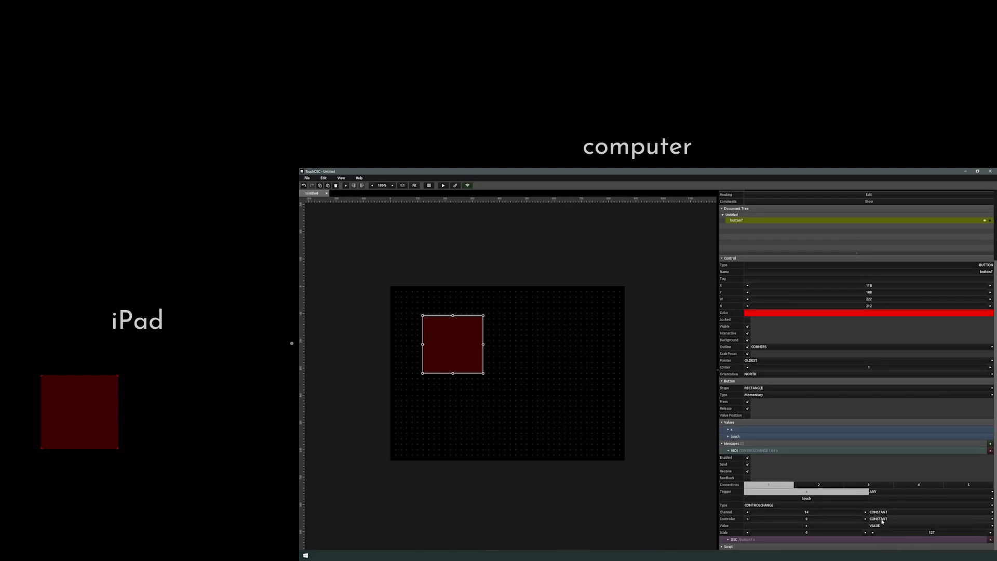
pyautogui.doubleClick(806, 518)
pyautogui.write('6')
pyautogui.click(894, 472)
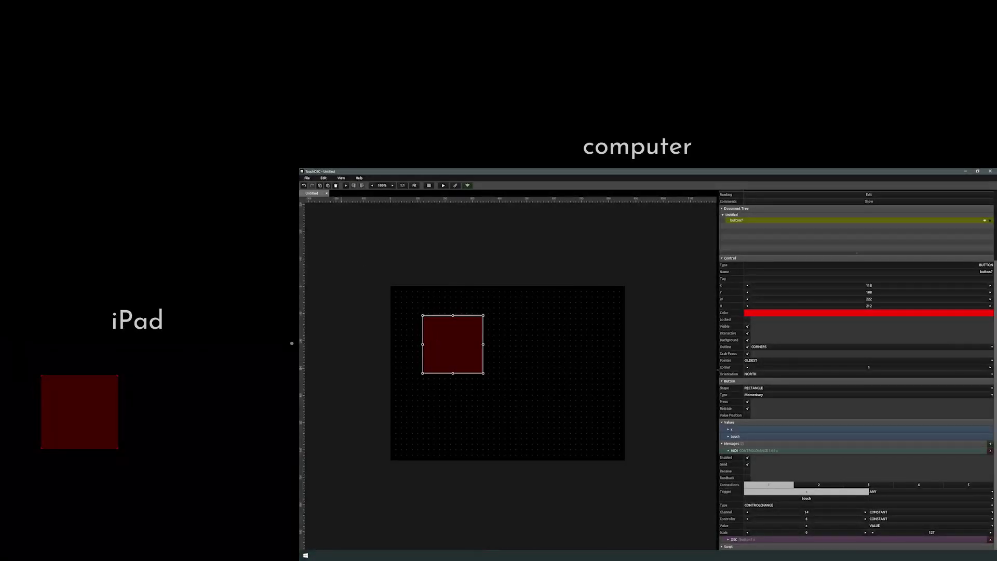
# In REAPER, add an empty track below the audio track and make it taller
pyautogui.hotkey('alt', 'Tab')
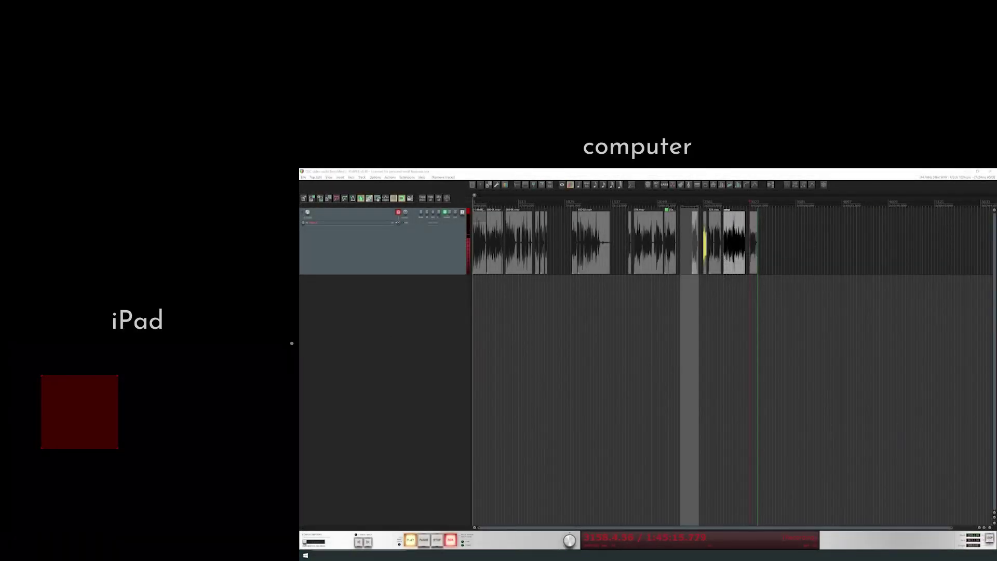
pyautogui.click(441, 316)
pyautogui.doubleClick(441, 315)
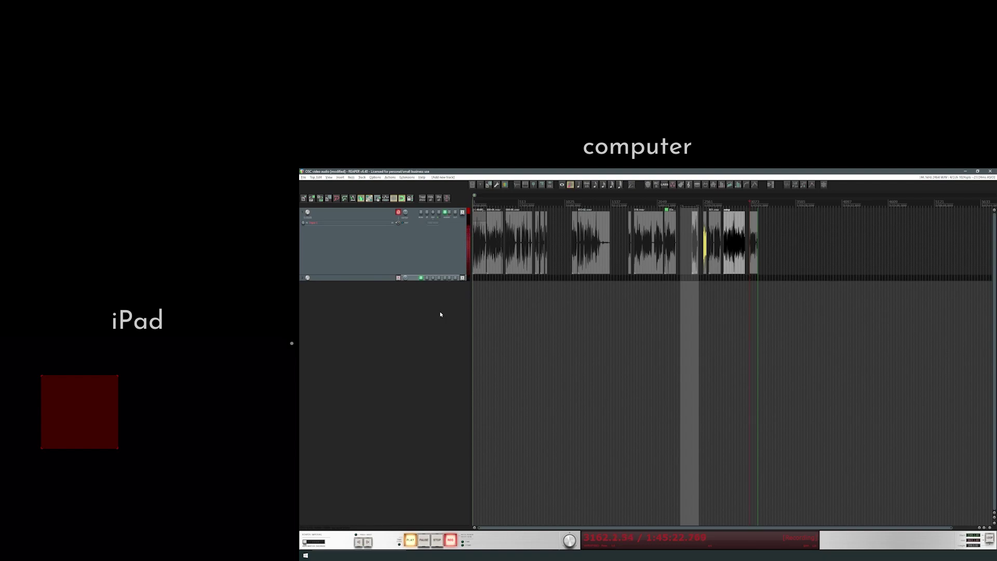
pyautogui.moveTo(423, 281); pyautogui.dragTo(432, 342)
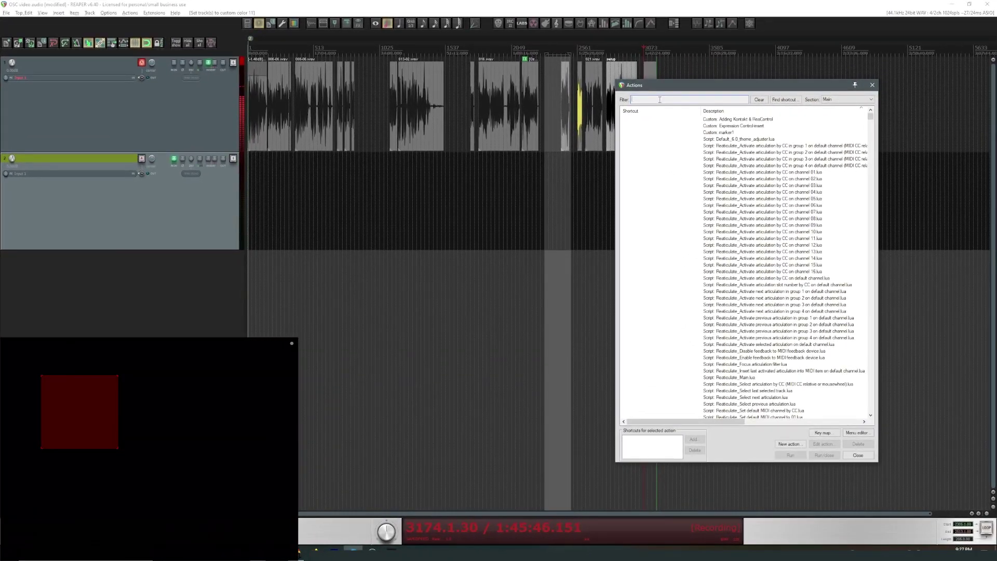
# Move the MIDI Chan 14 CC 6 shortcut from custom color 11 to 'Set selected track(s) to custom color 6'
pyautogui.click(794, 101)
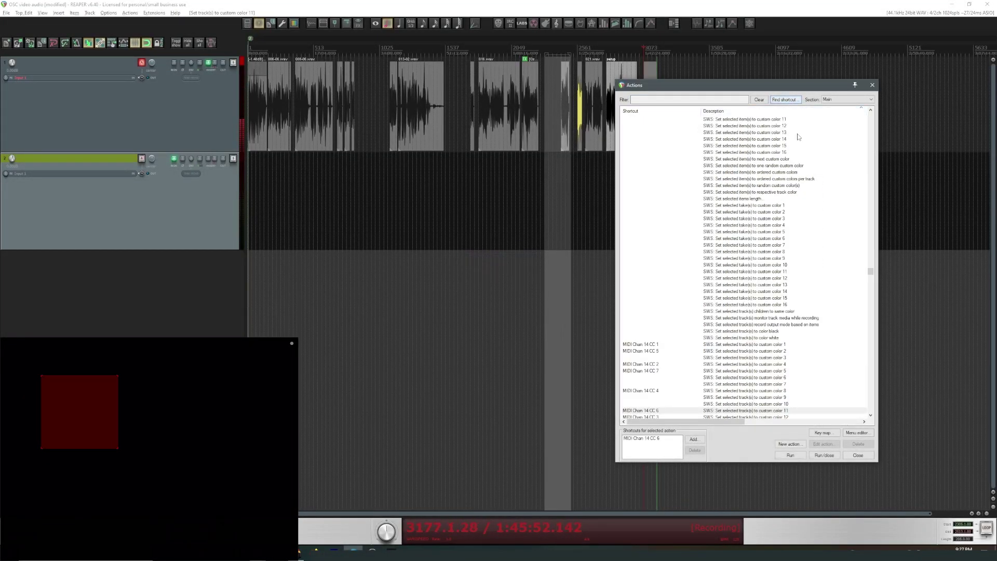
pyautogui.click(717, 411)
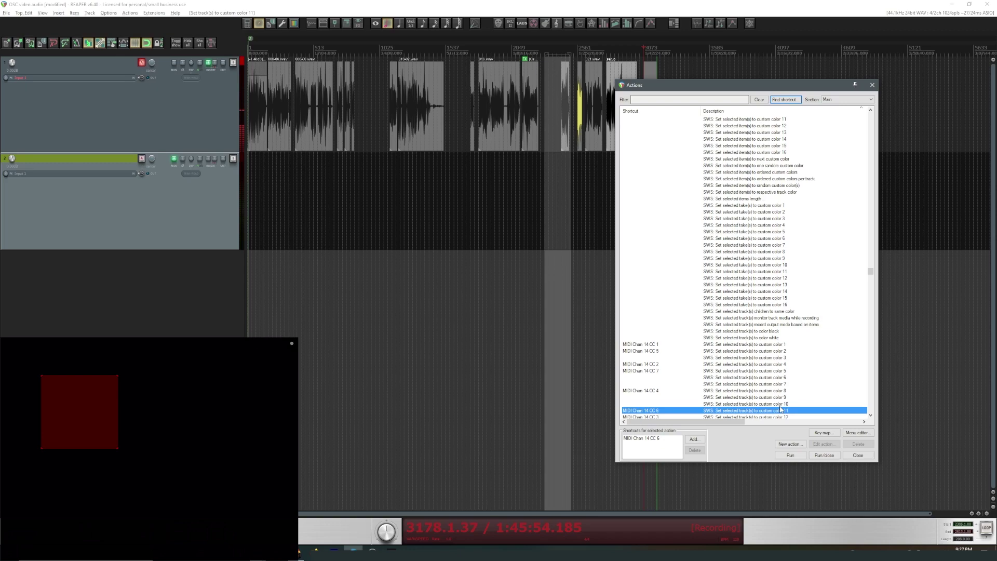
pyautogui.click(733, 380)
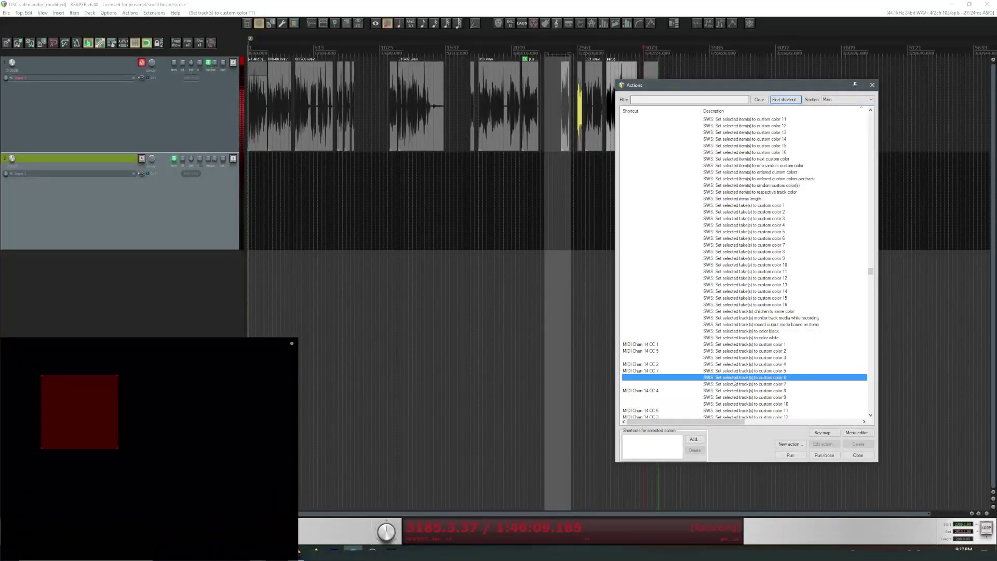
pyautogui.click(694, 439)
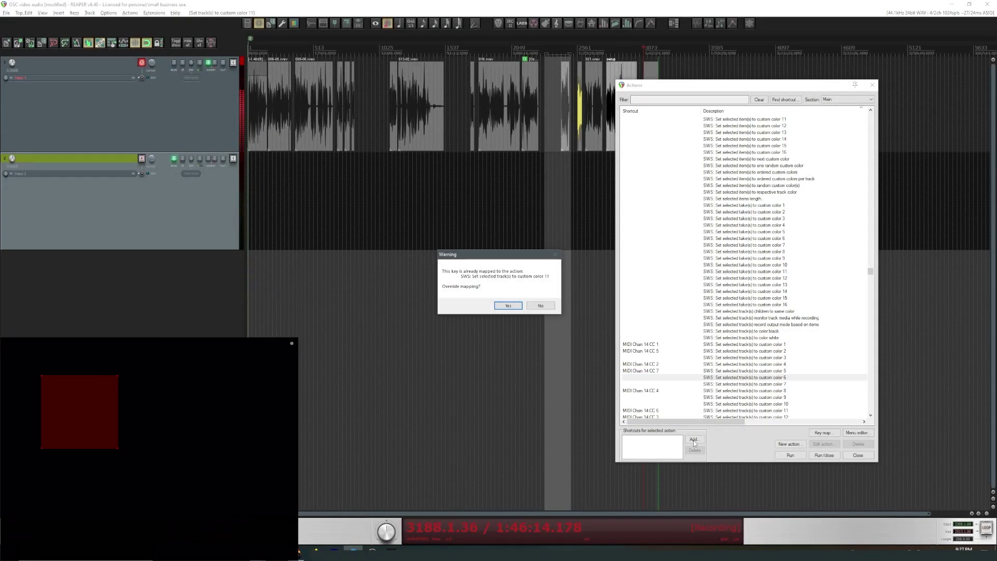
pyautogui.click(509, 306)
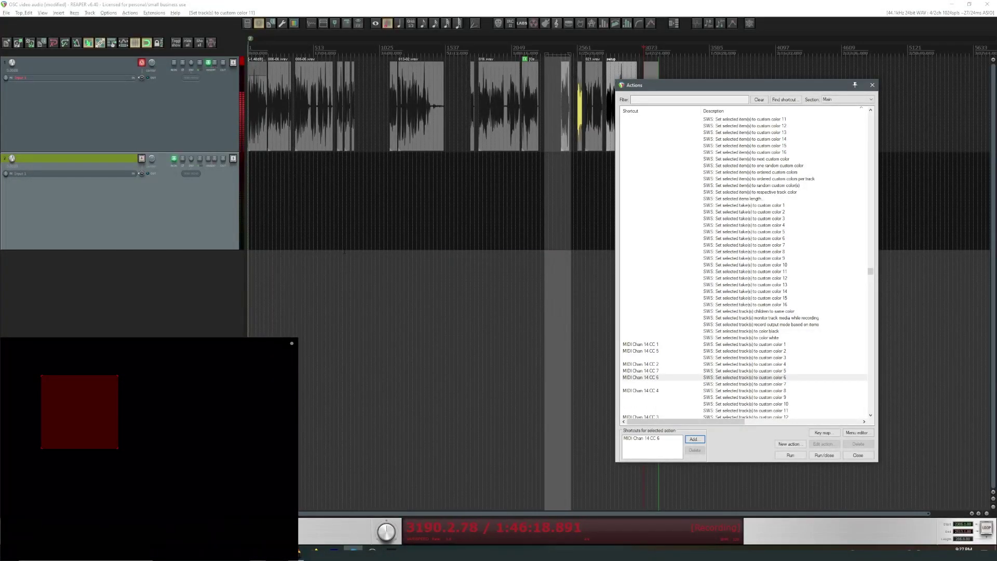
# Bring focus back to the main REAPER project window
pyautogui.click(174, 214)
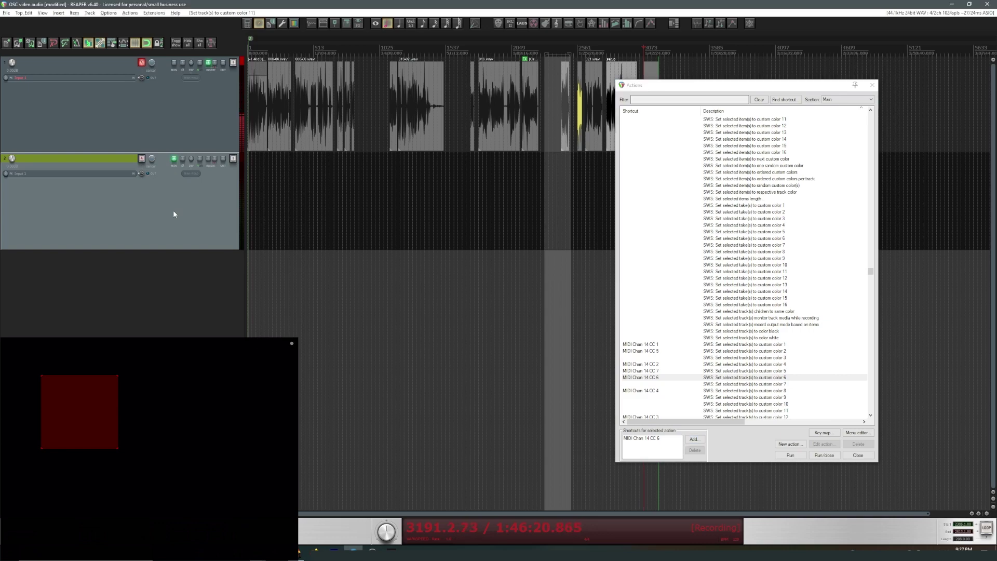